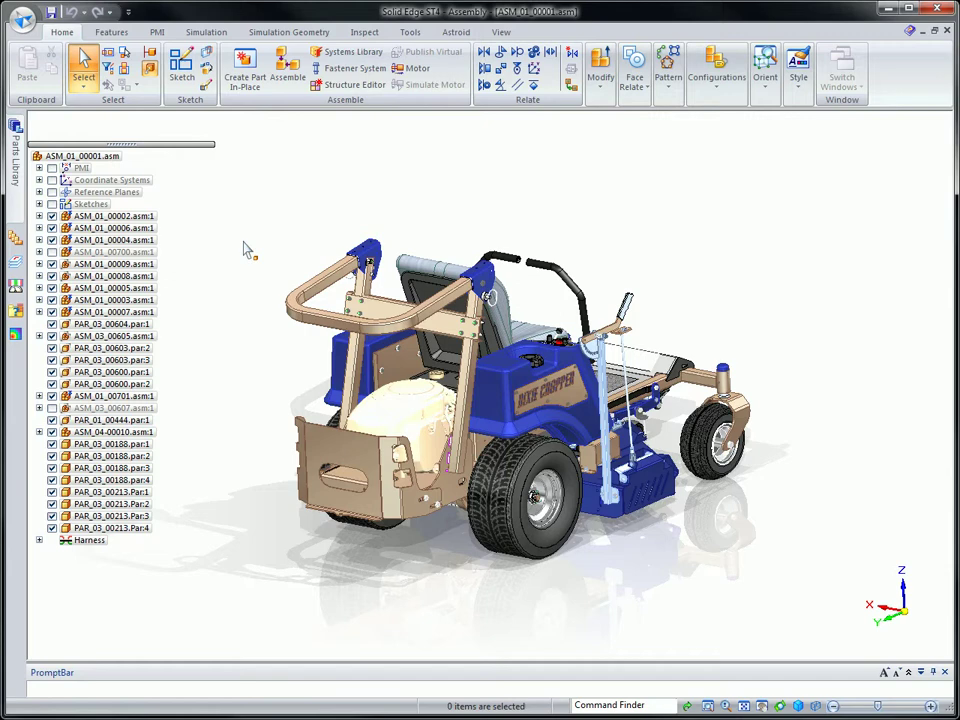
Use Show Only on ASM_01_00701.asm in PathFinder, then zoom in on the deck wheel
click(128, 398)
right_click(128, 398)
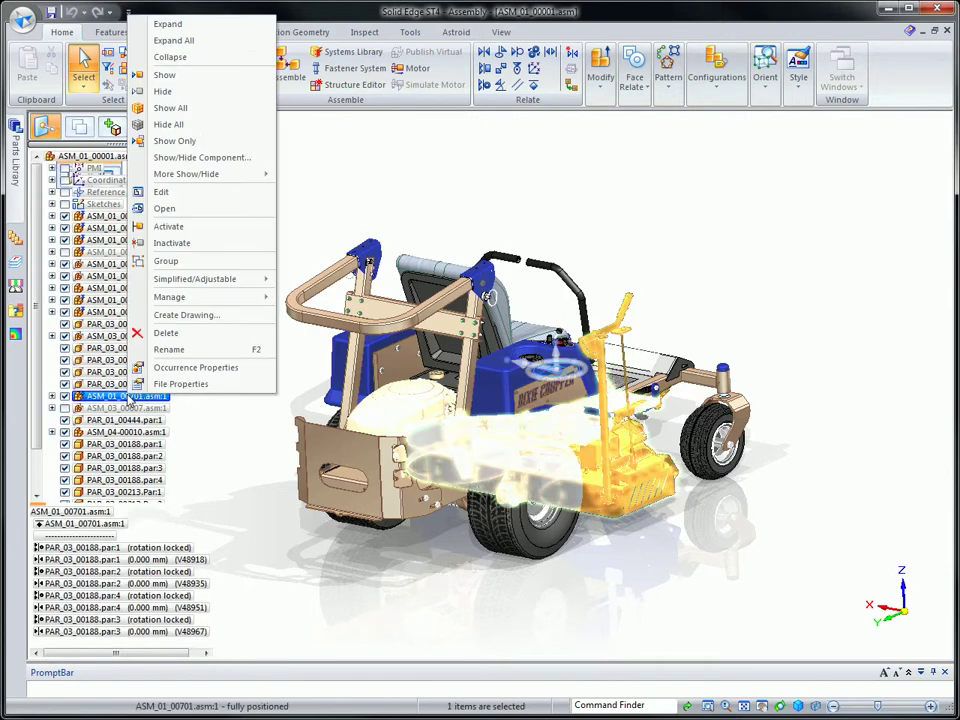
click(174, 141)
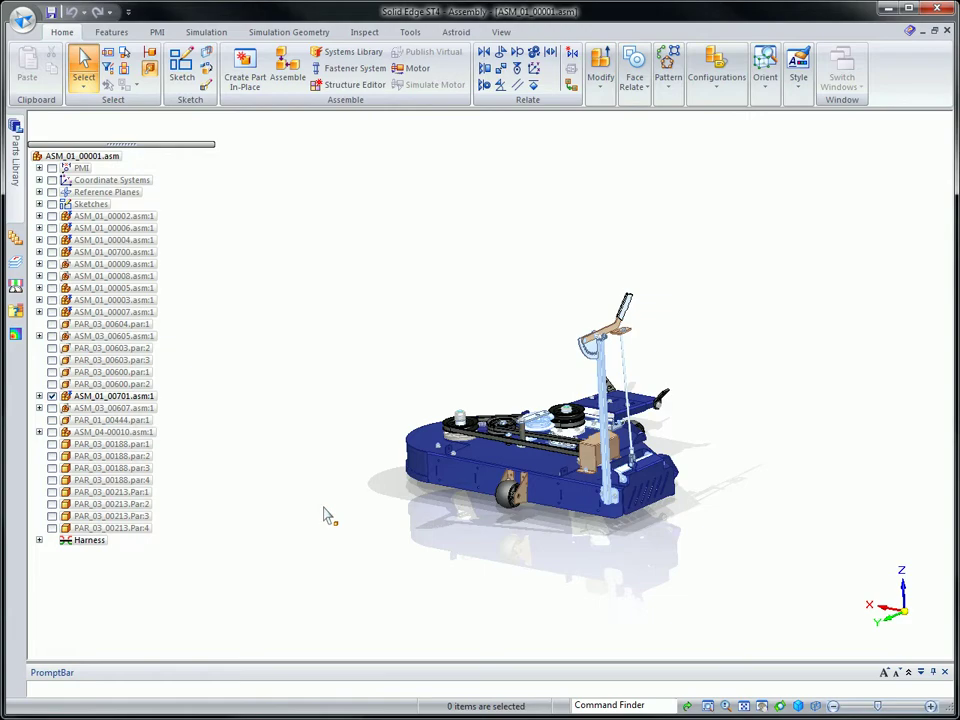
scroll(321, 553, up, 2)
scroll(390, 600, up, 2)
scroll(399, 614, up, 3)
scroll(399, 614, up, 2)
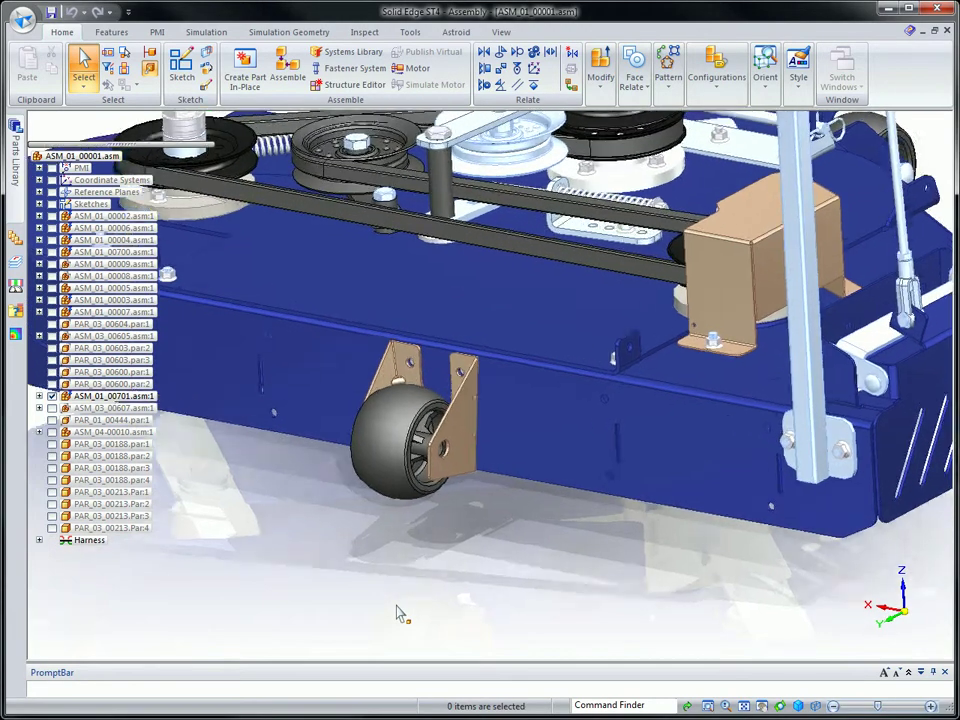
scroll(399, 614, up, 2)
scroll(409, 619, up, 1)
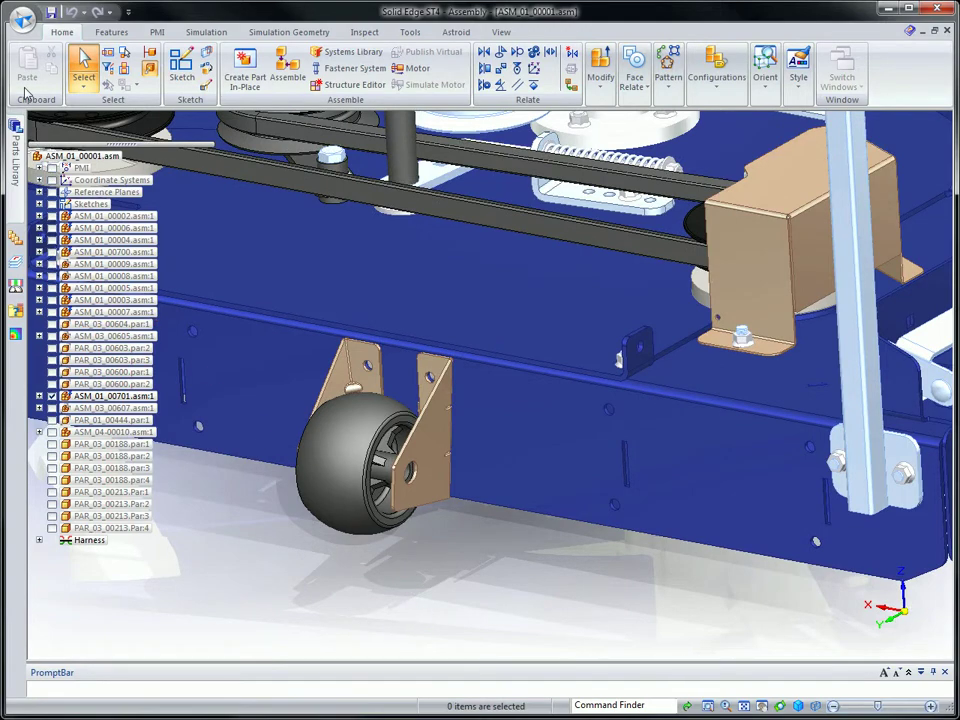
Open the roller drawing PAR_01_00800.dft from the working folder and hide its Border layer
click(20, 20)
click(40, 77)
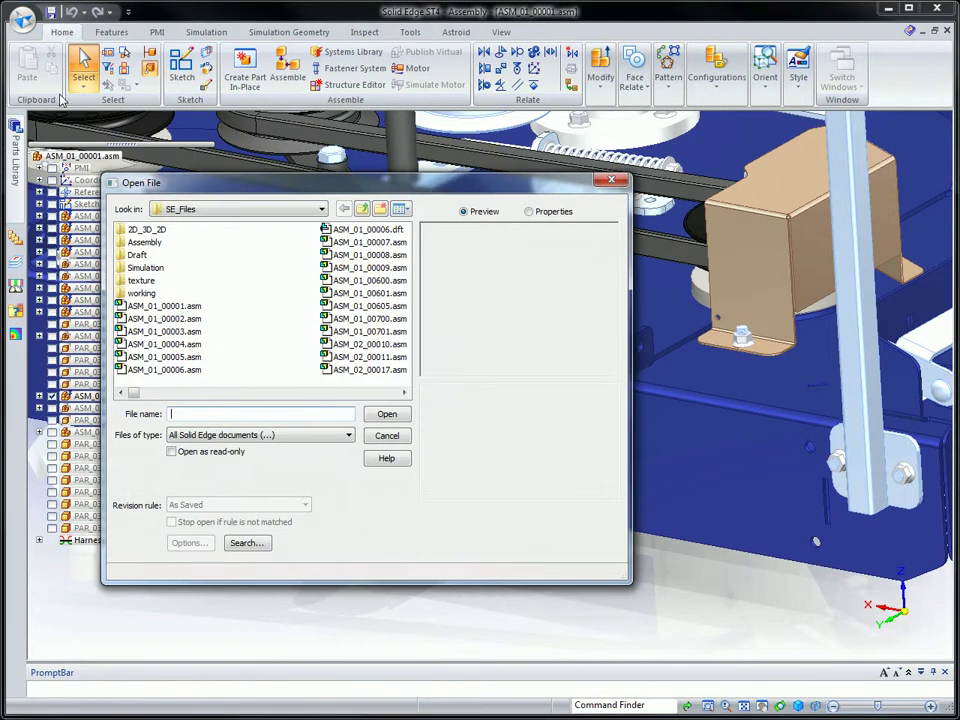
double_click(141, 293)
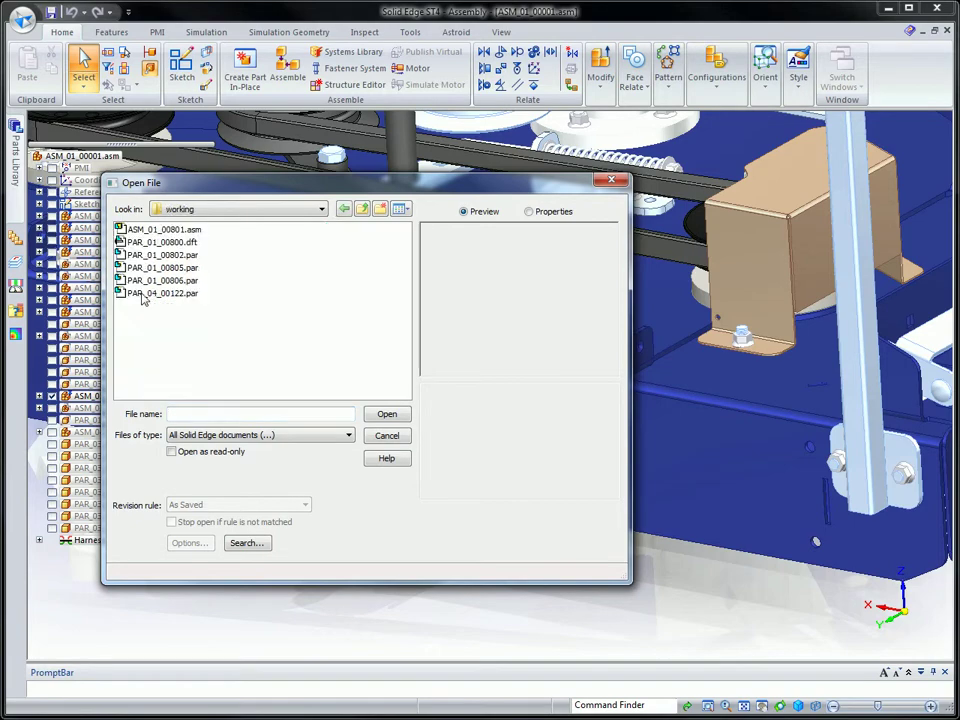
click(176, 245)
click(380, 417)
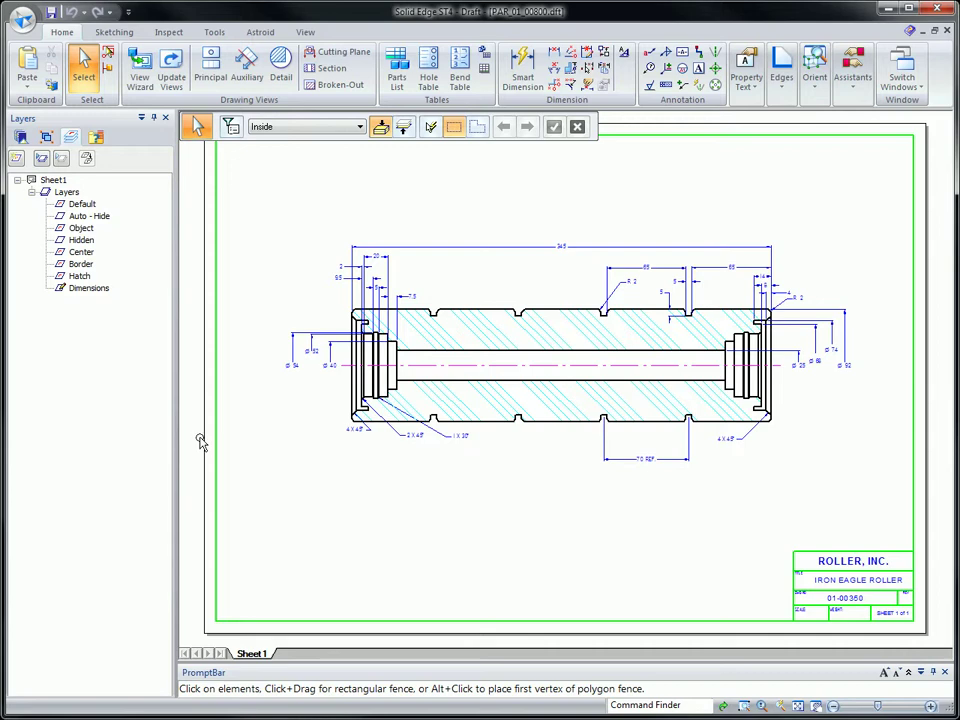
click(79, 267)
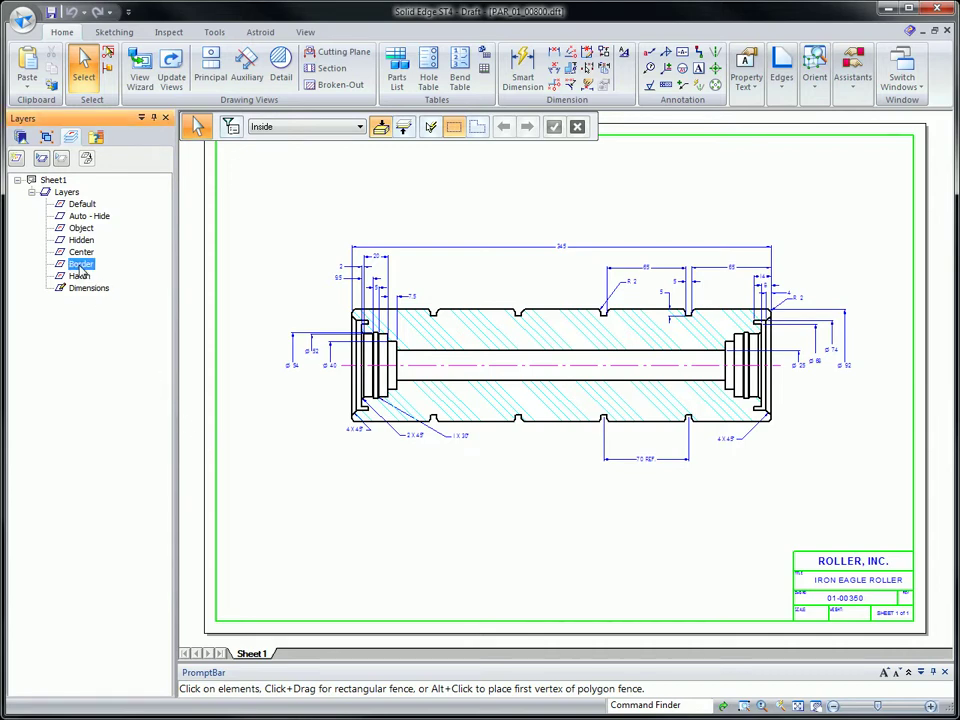
click(61, 159)
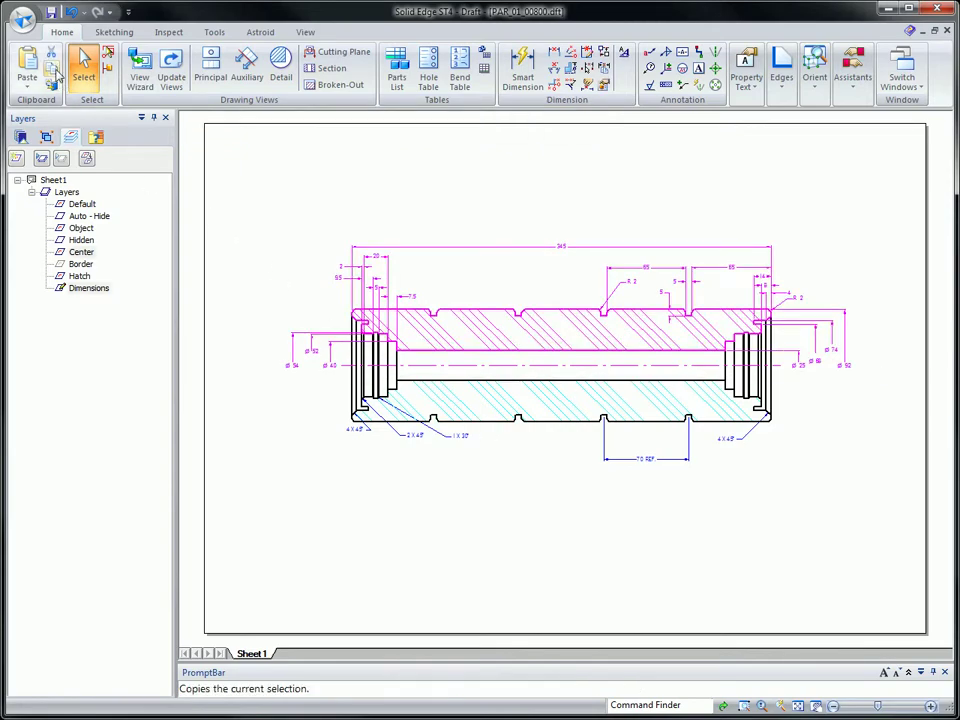
Start a new part document from the metric_part template
click(22, 18)
click(52, 50)
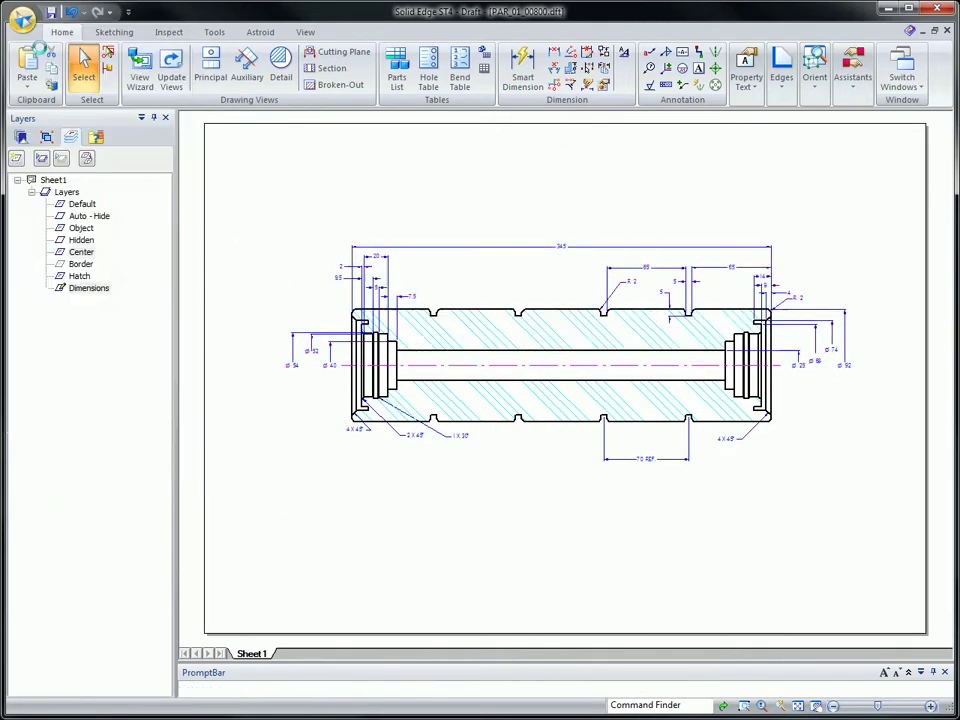
click(348, 402)
click(546, 484)
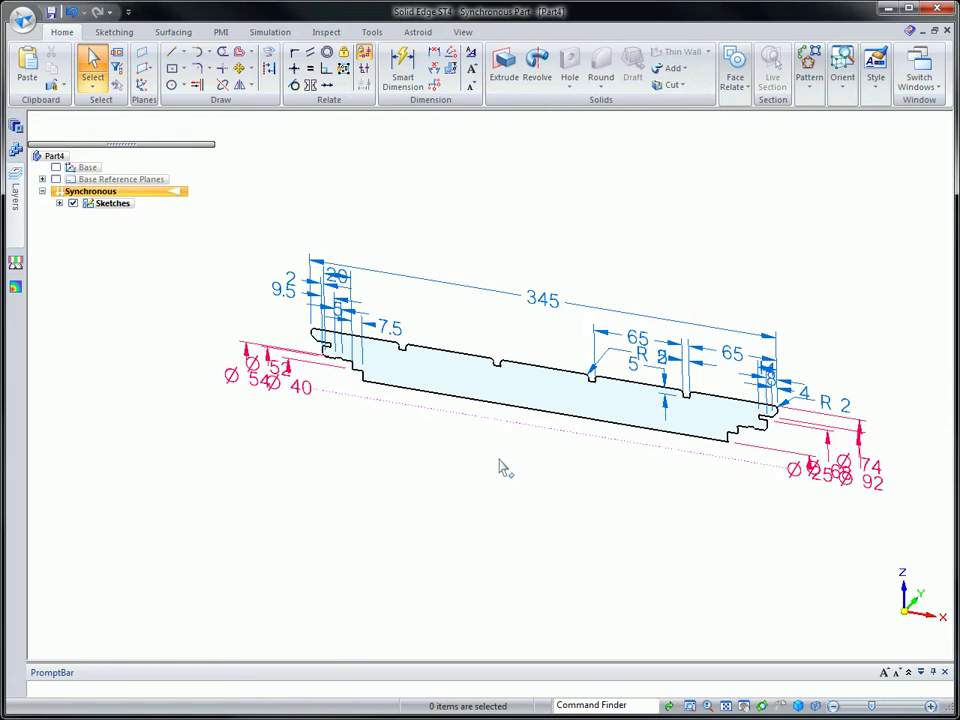
Revolve the roller profile sketch a full 360° into a solid
click(505, 395)
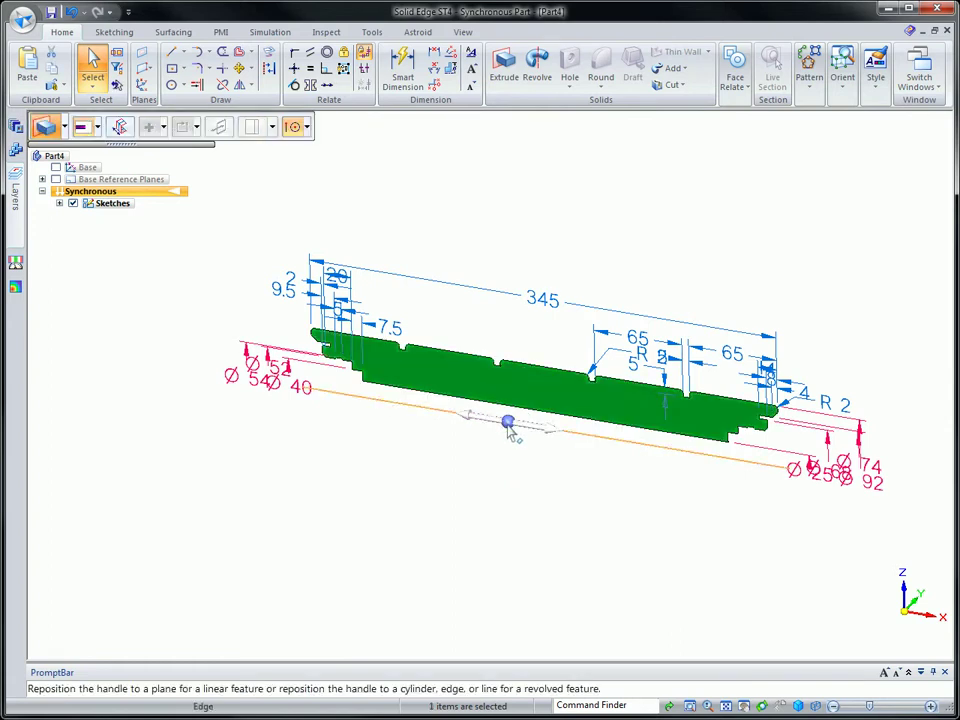
click(508, 422)
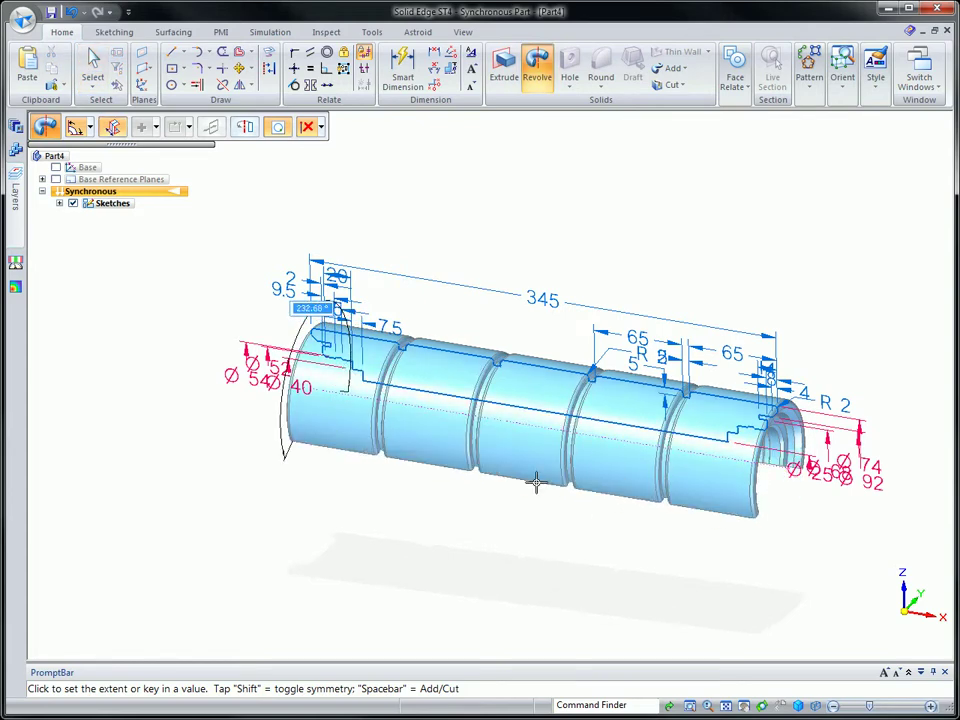
click(86, 128)
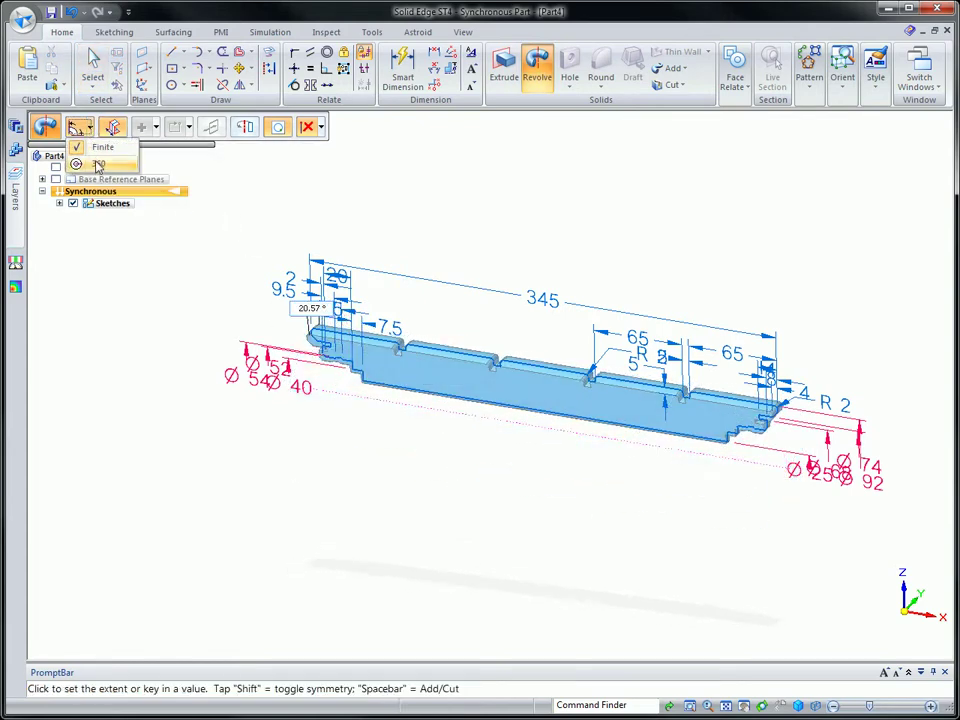
click(98, 165)
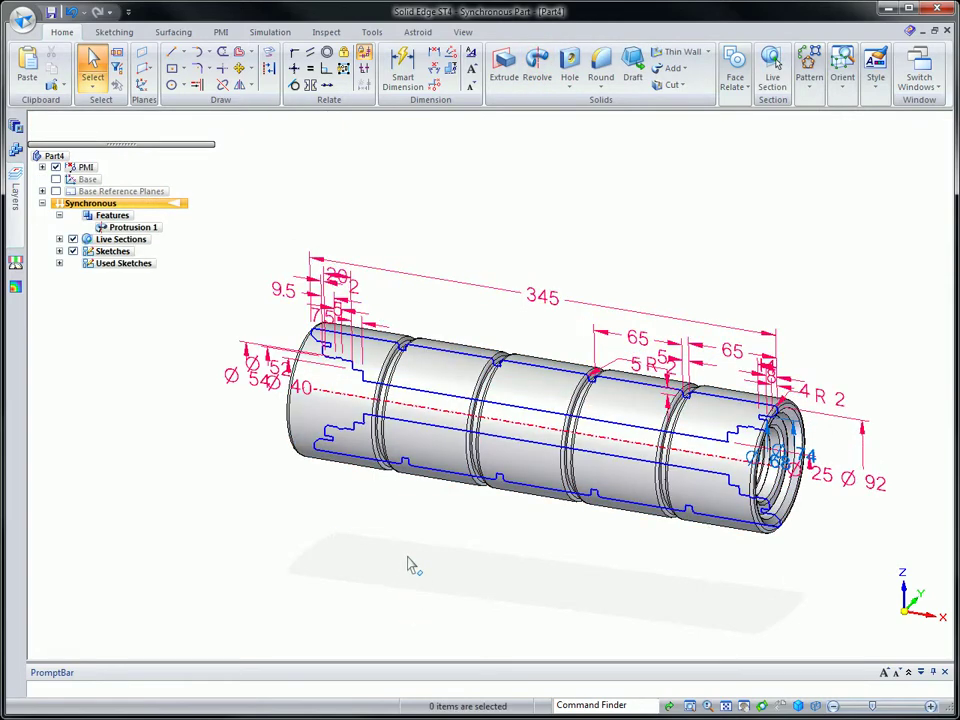
Change the end diameter from 92 to 125 and widen the left shoulder to 25
click(752, 505)
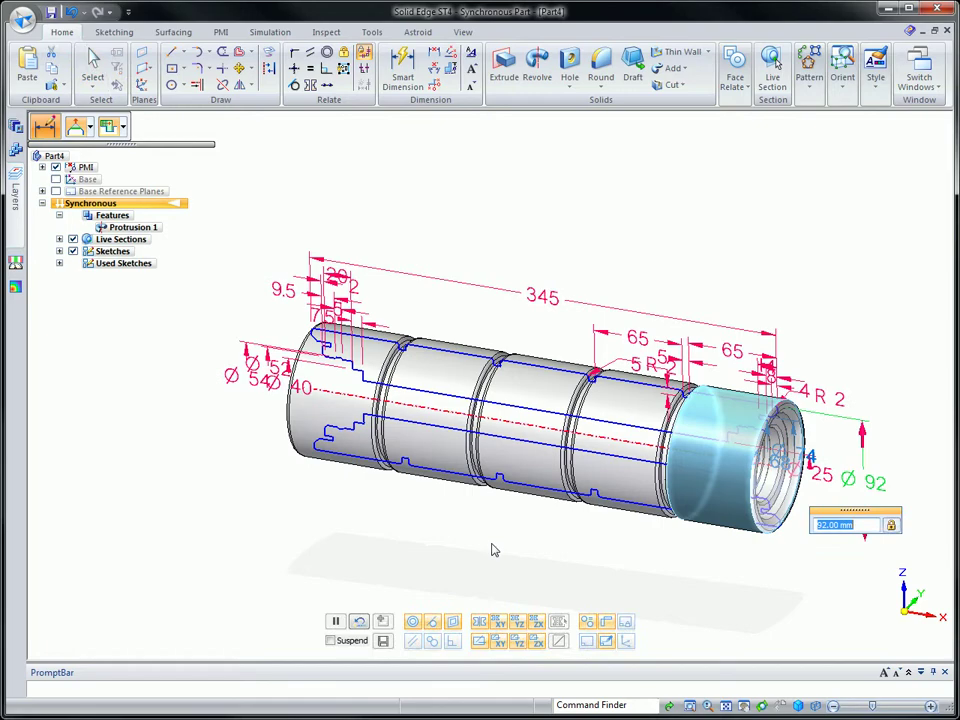
key(Return)
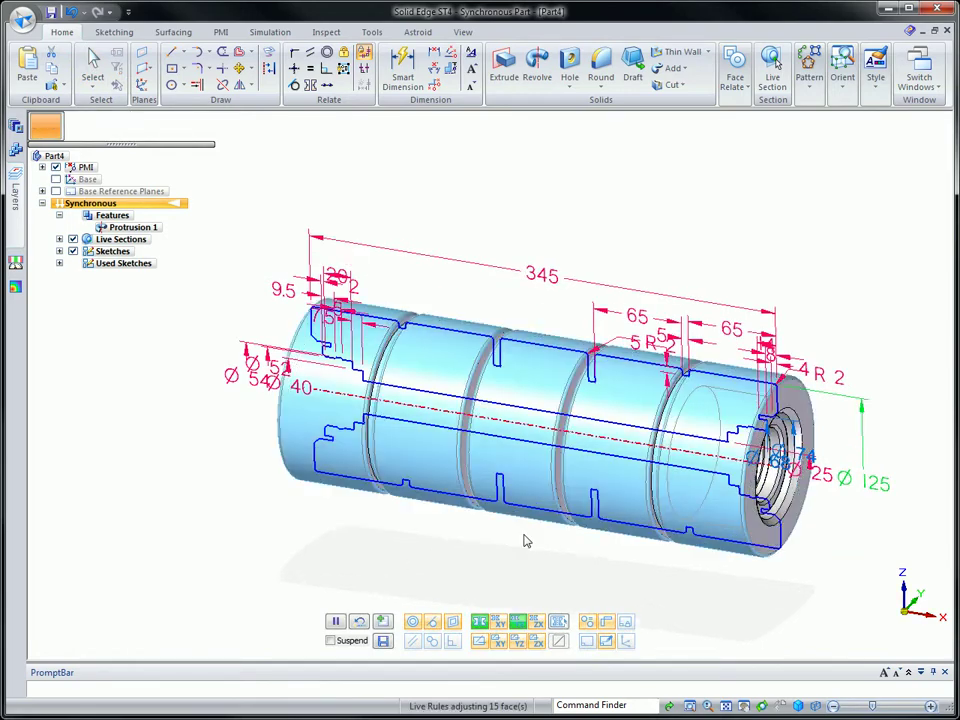
scroll(486, 508, up, 2)
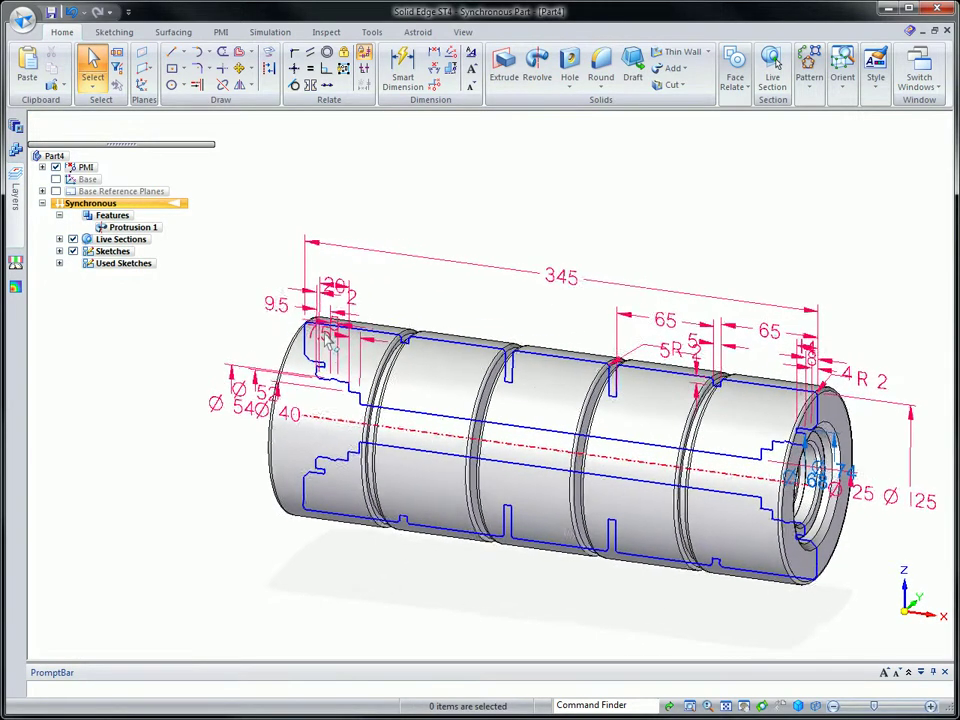
click(358, 435)
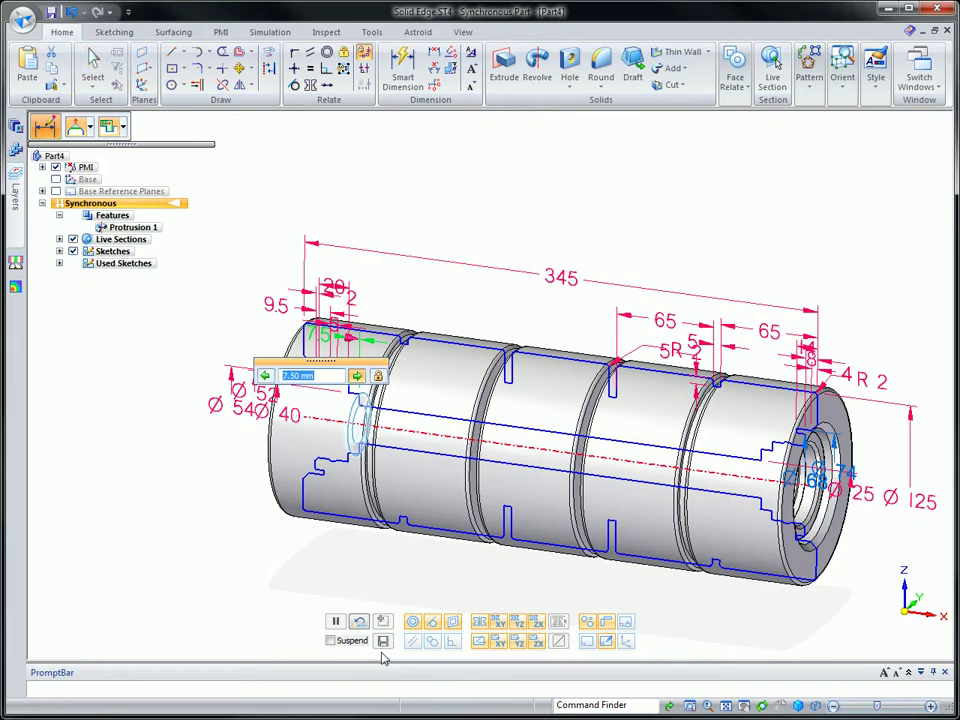
key(Return)
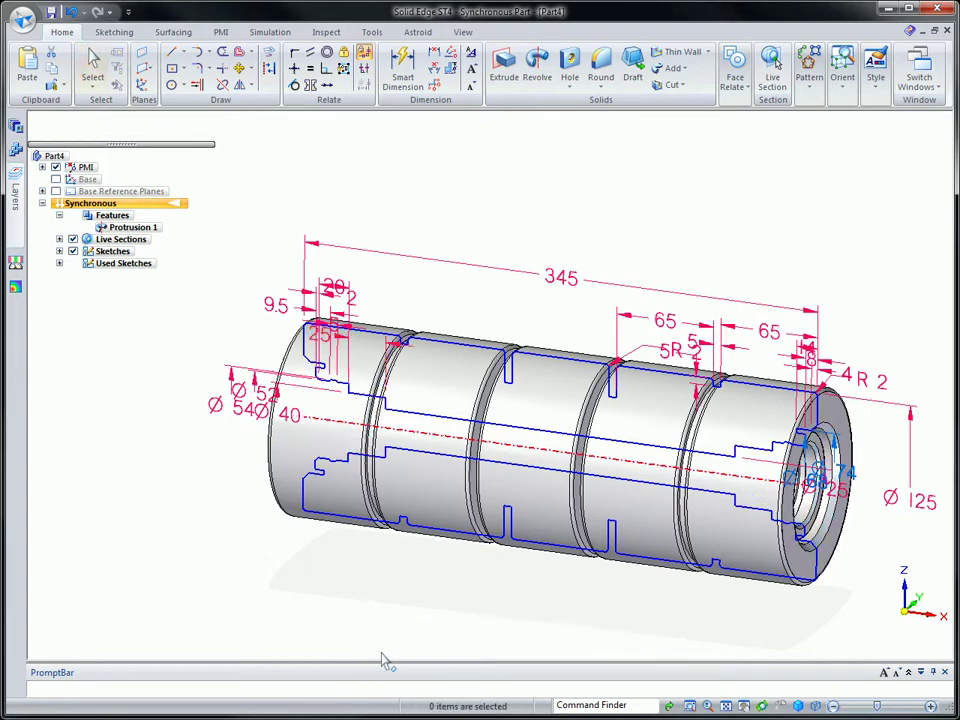
Hide PMI, then cut Hole 1 radially into the roller's middle cylinder face using a tangent plane
click(56, 167)
click(570, 68)
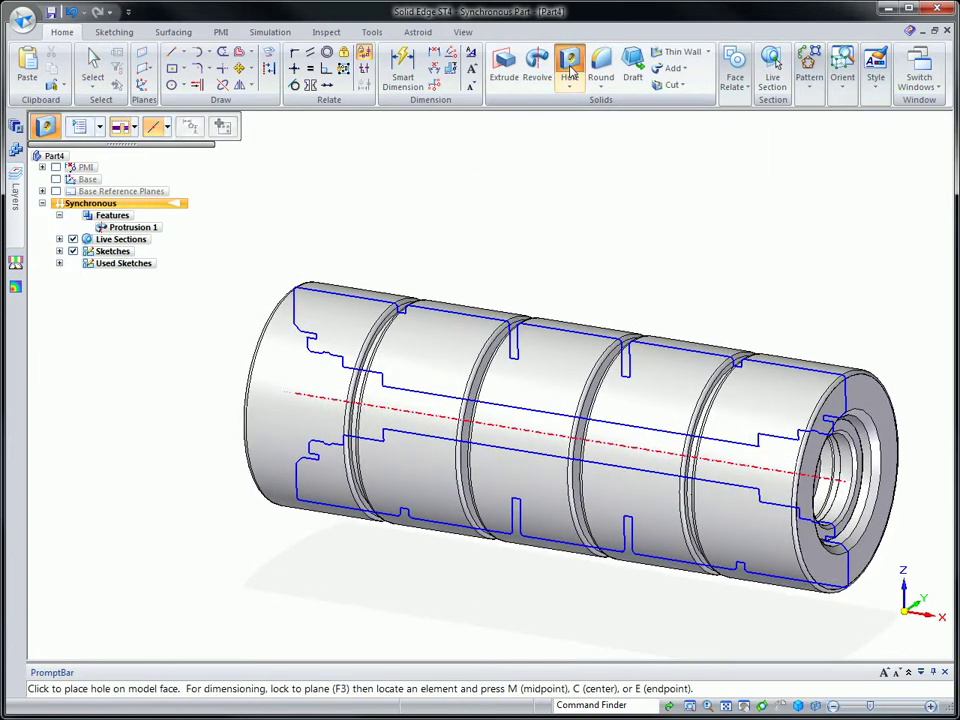
click(541, 373)
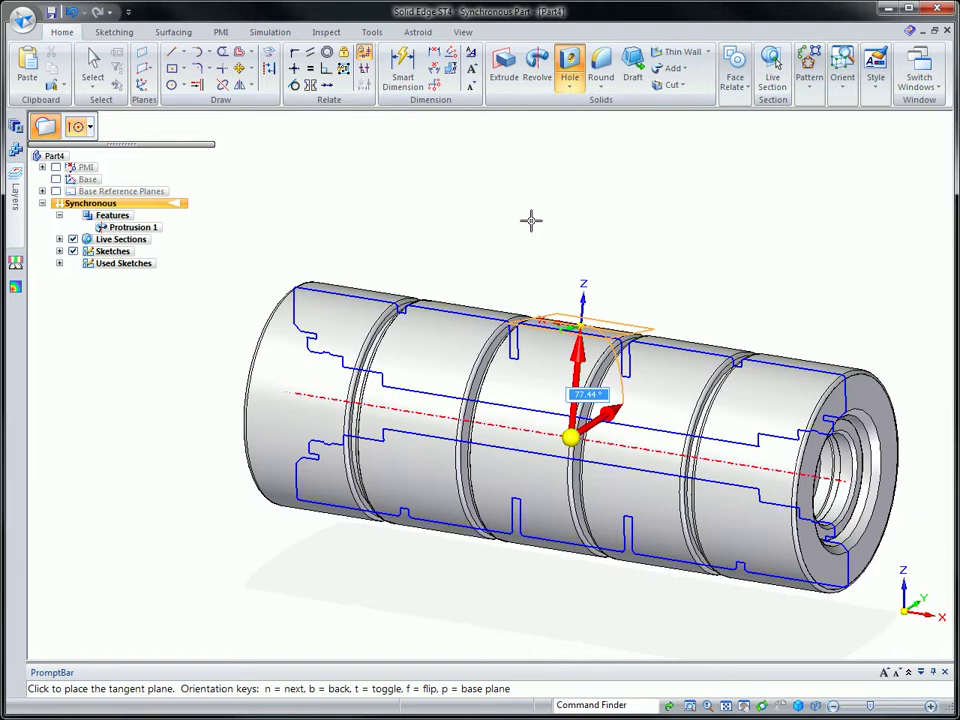
click(476, 251)
click(574, 340)
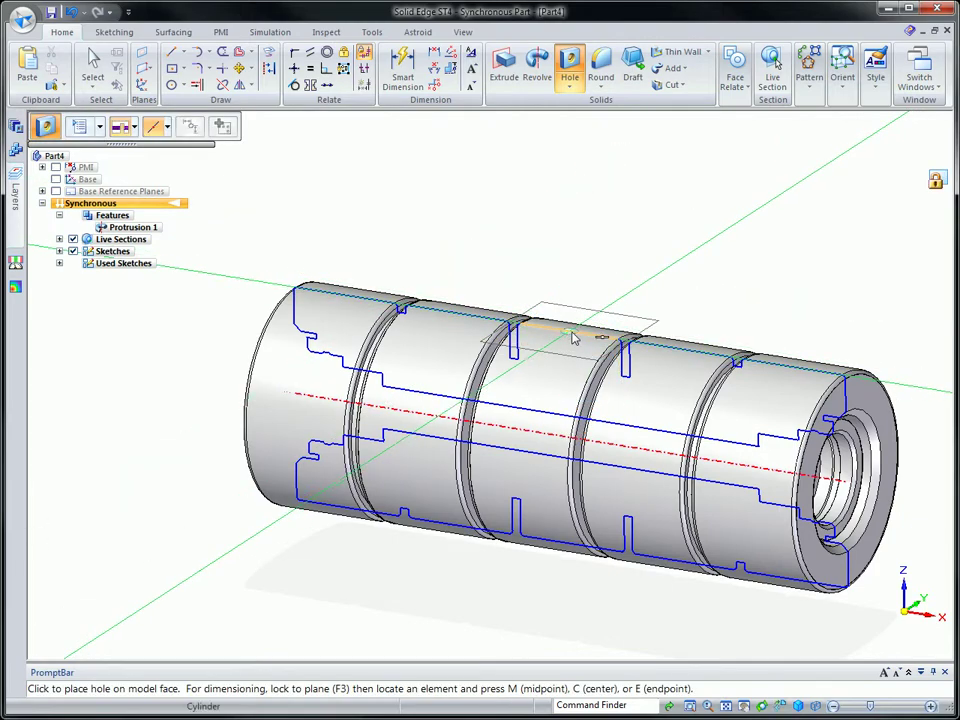
key(Escape)
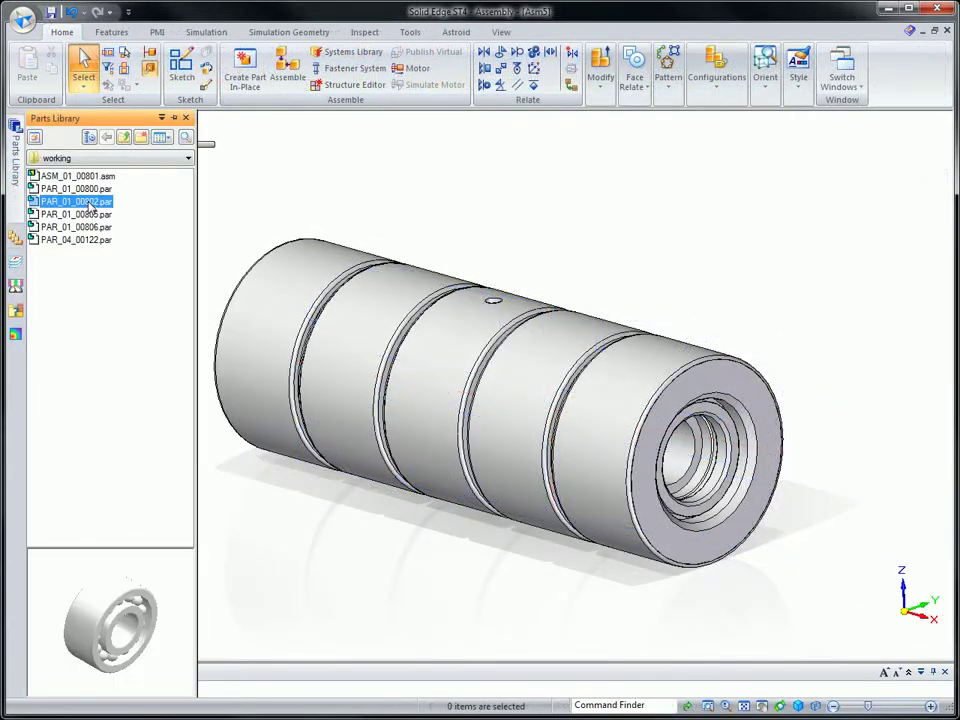
Place a bearing from the Parts Library into the roller's bore
drag(64, 199, 632, 251)
click(697, 433)
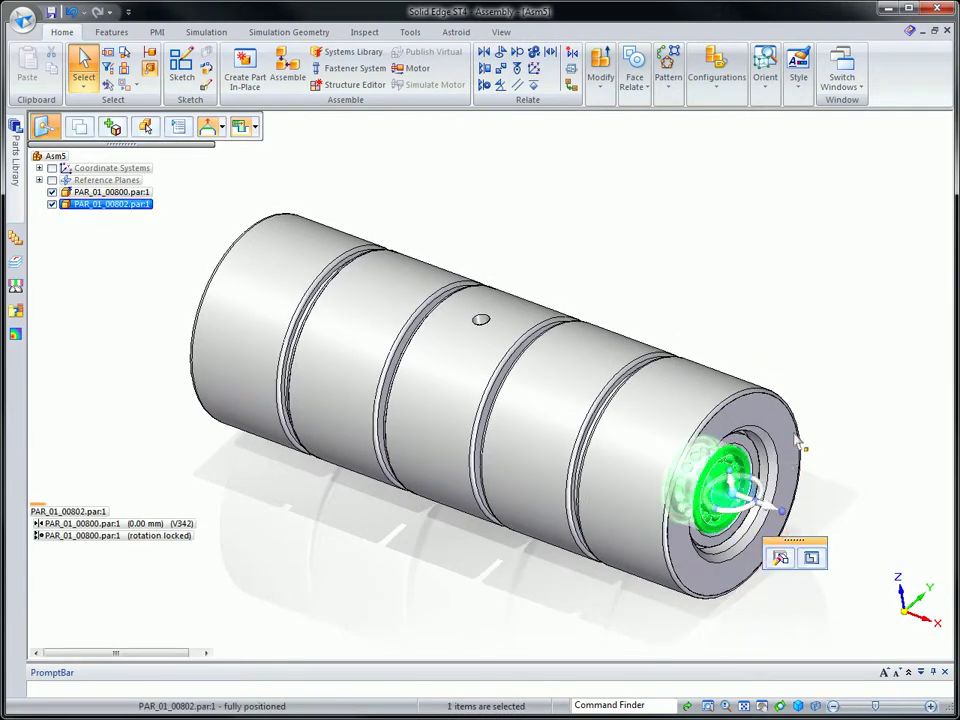
drag(740, 503, 481, 319)
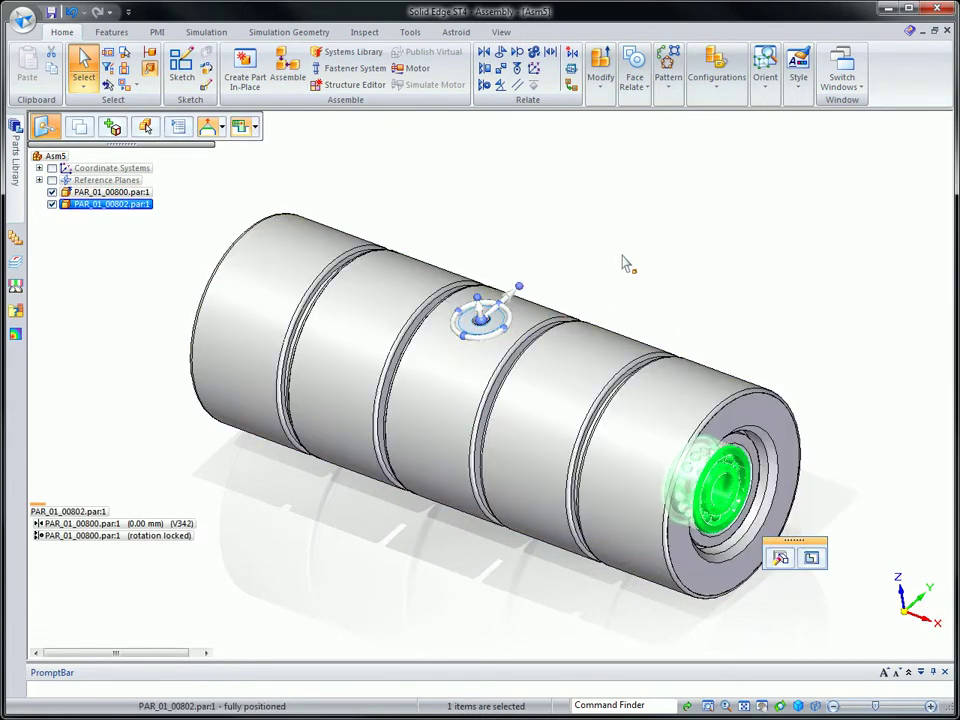
Copy the bearing 18 mm with replaced relationships, then drag ASM_01_00801 in from the Parts Library
click(80, 127)
click(481, 322)
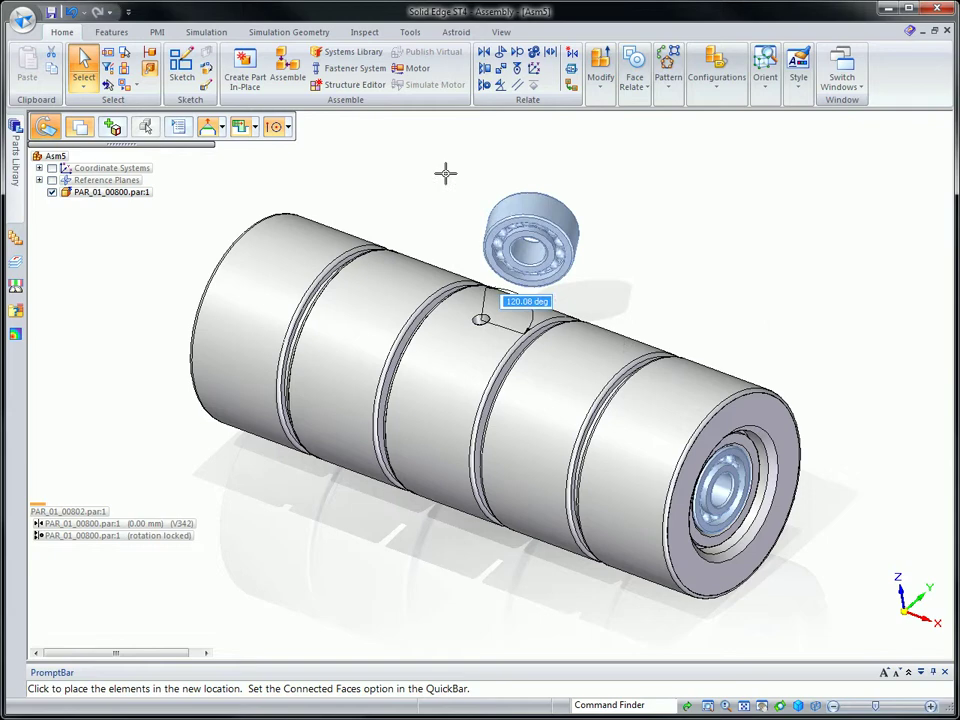
text(18)
key(Return)
click(268, 403)
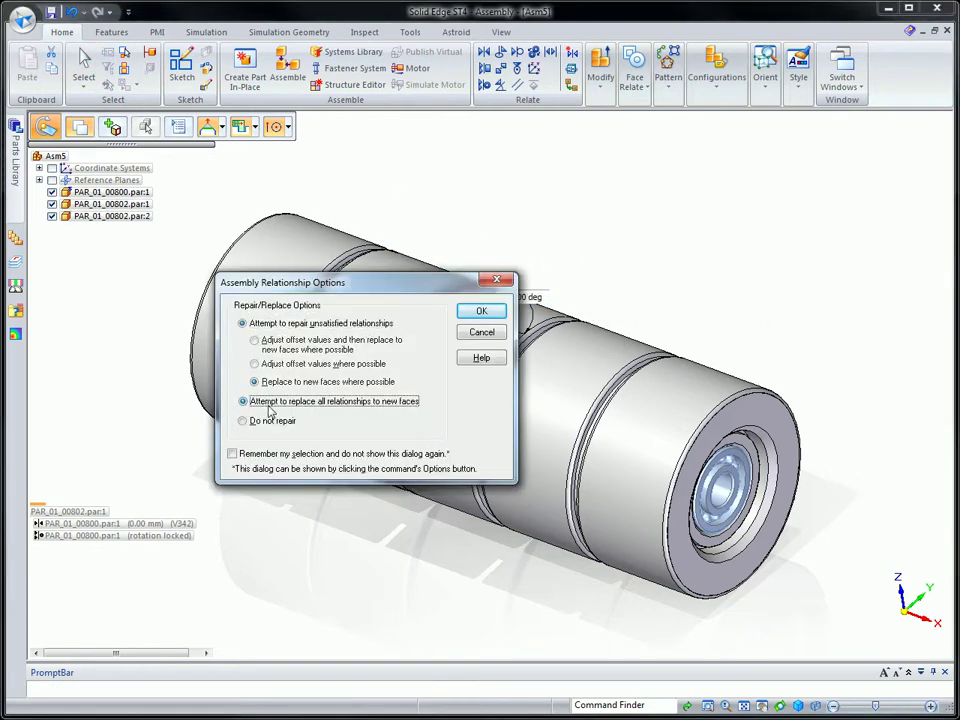
key(Return)
key(Return)
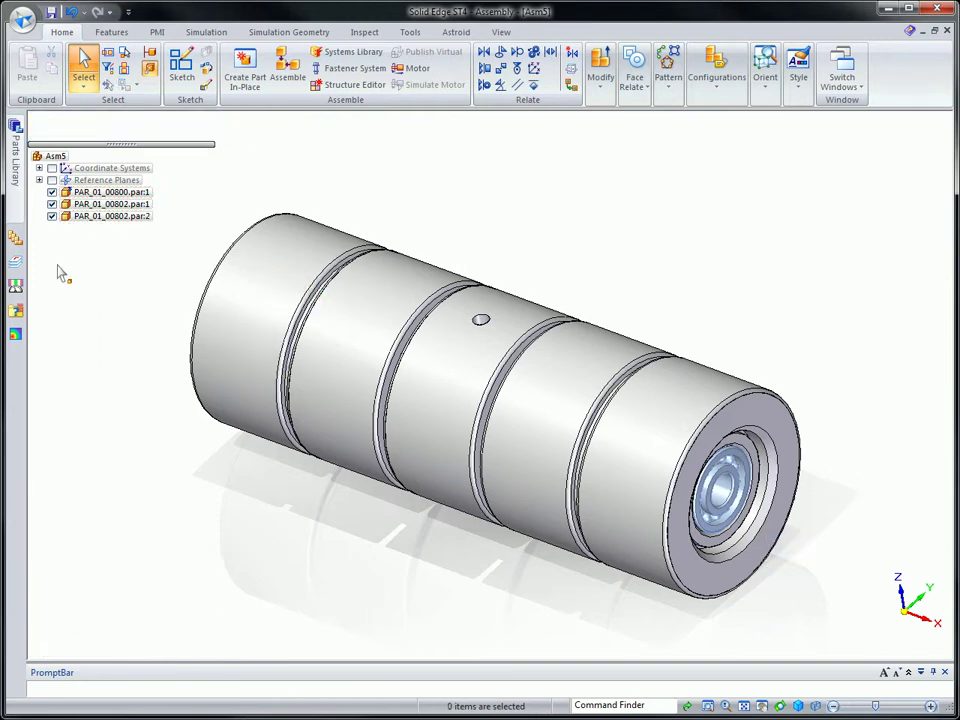
click(16, 138)
drag(76, 180, 596, 236)
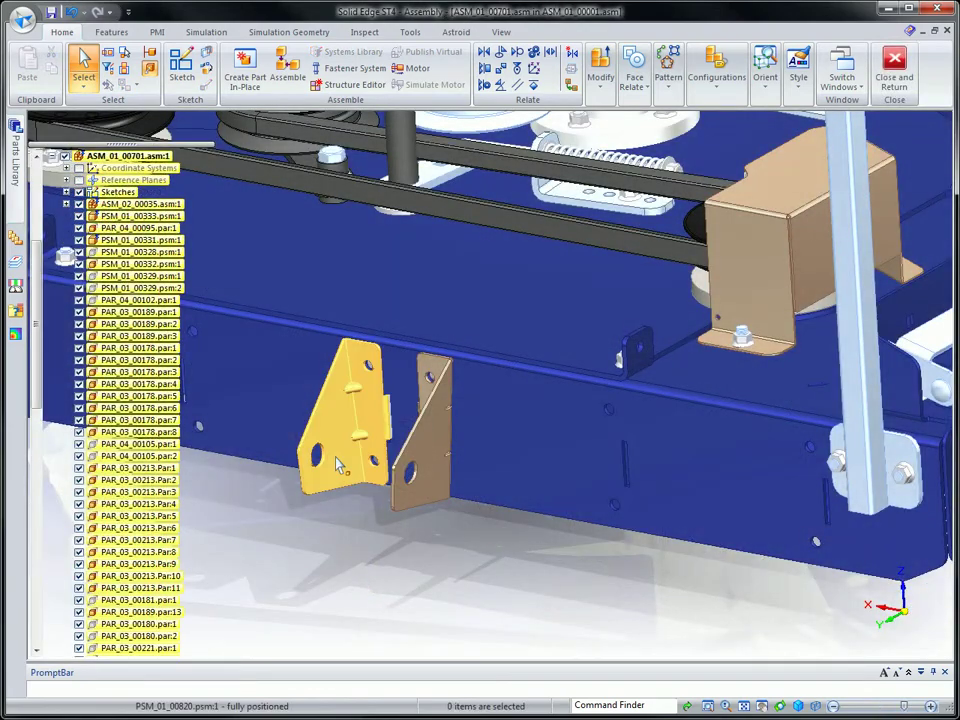
Move the tabbed bracket farther right along the deck side, repairing its relationships
click(374, 452)
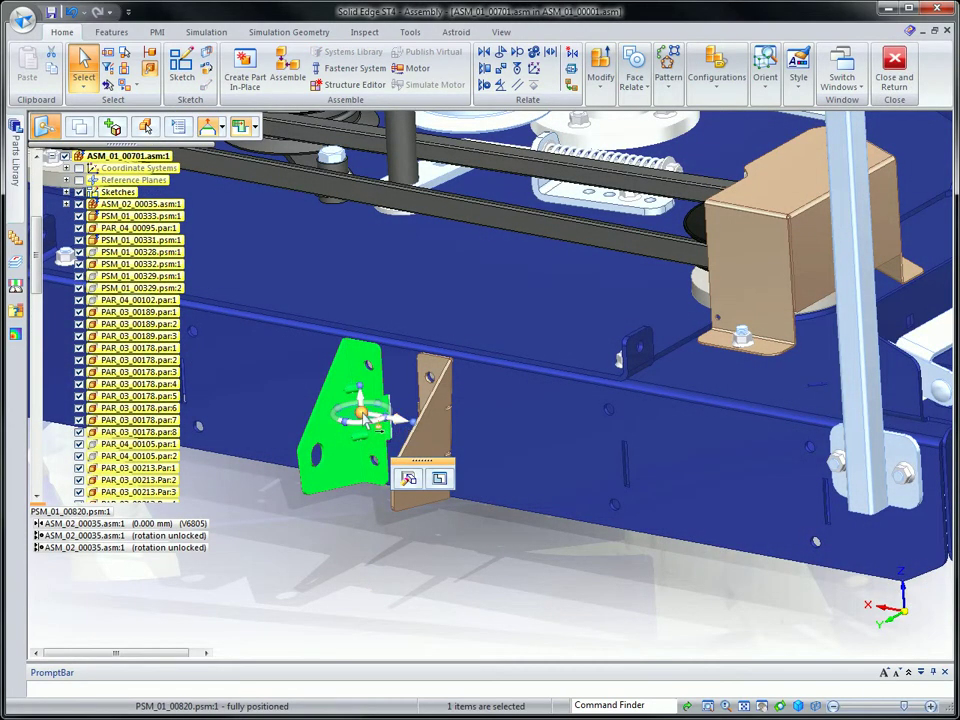
drag(364, 418, 376, 376)
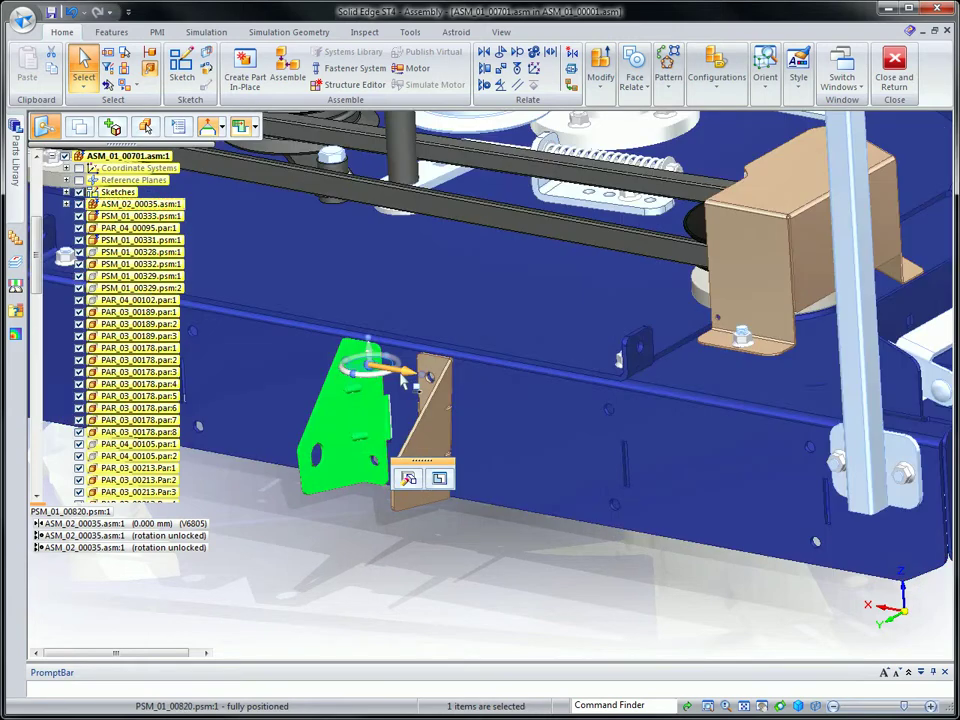
click(403, 372)
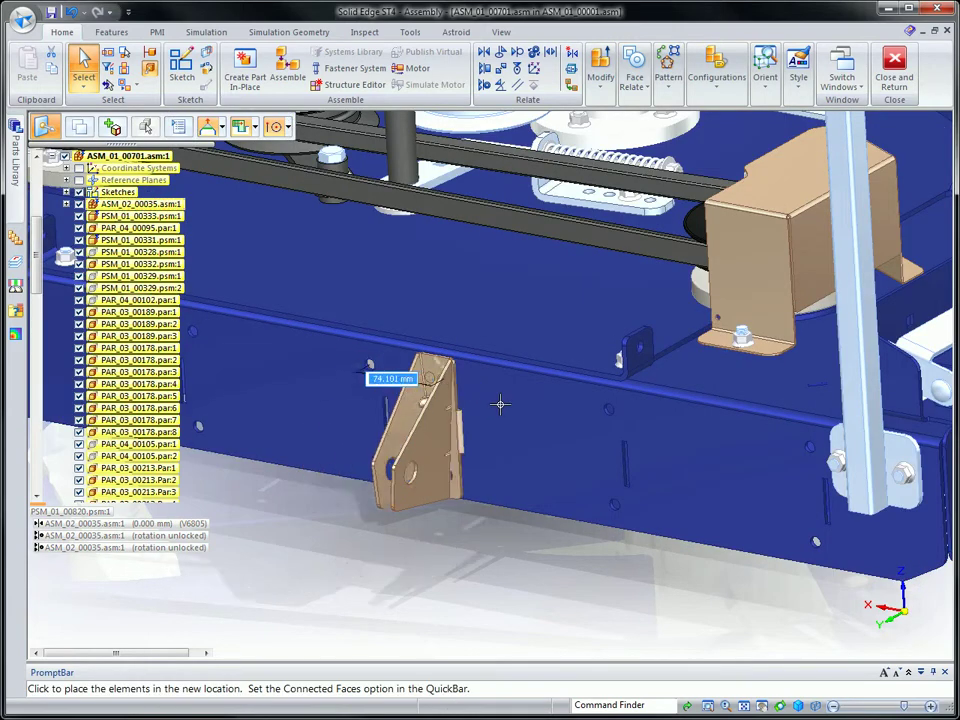
click(822, 445)
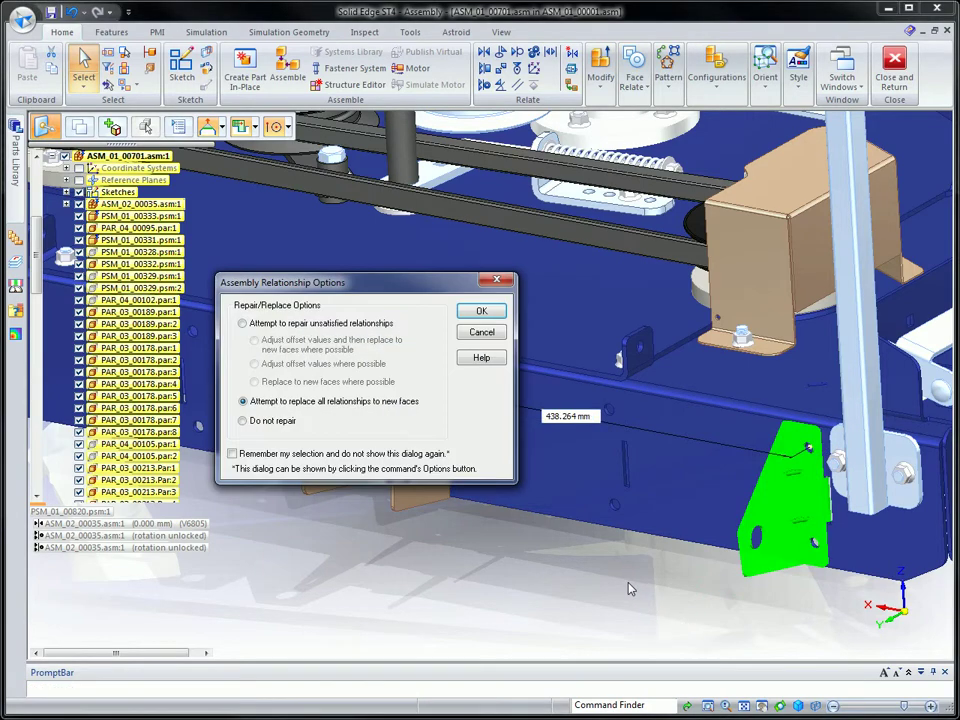
click(243, 324)
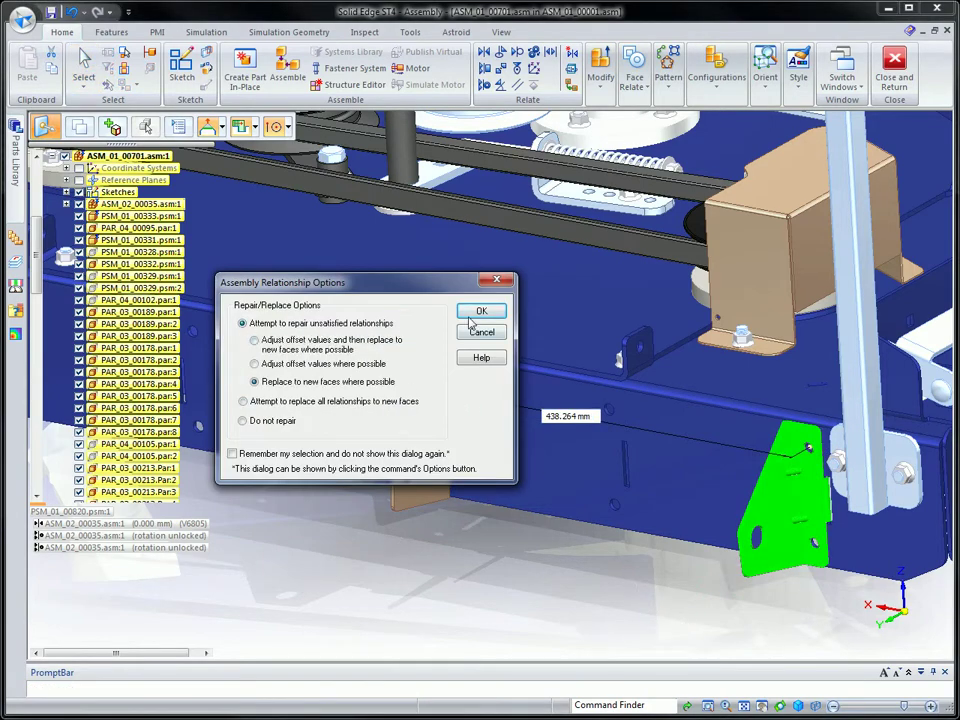
click(473, 314)
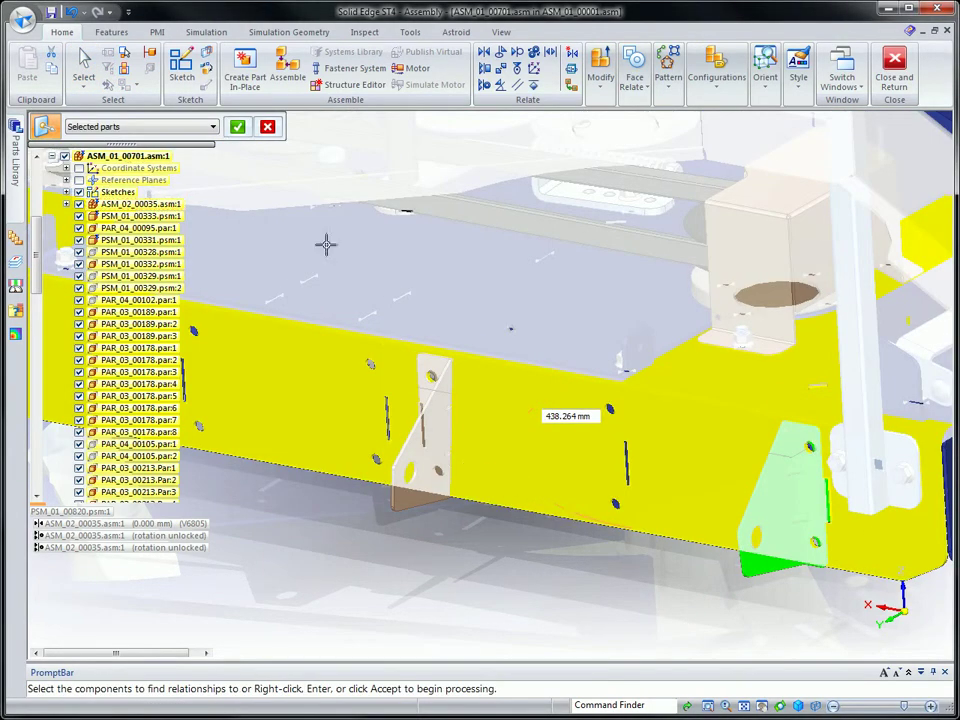
click(244, 131)
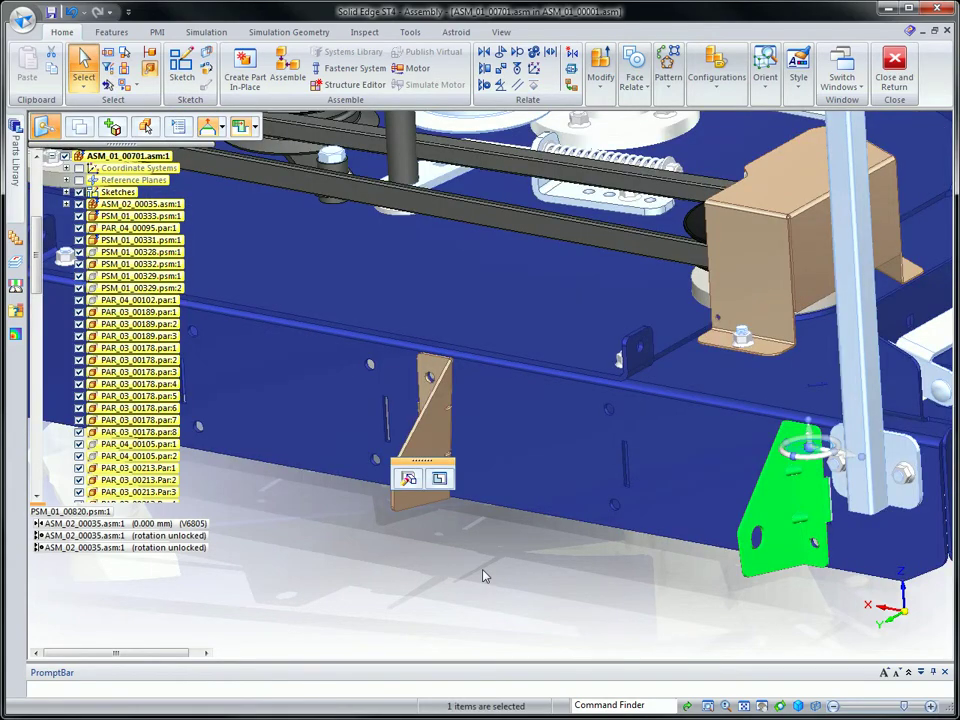
click(483, 578)
middle_drag(483, 578, 299, 558)
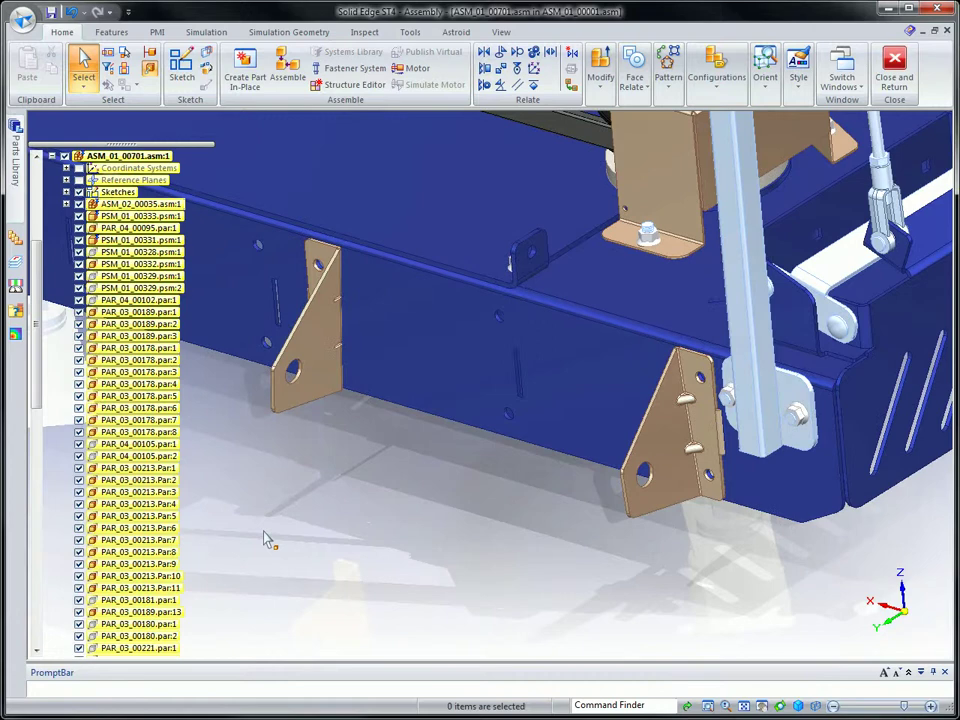
Place the roller subassembly on the deck, axially aligned with the bracket holes
click(13, 140)
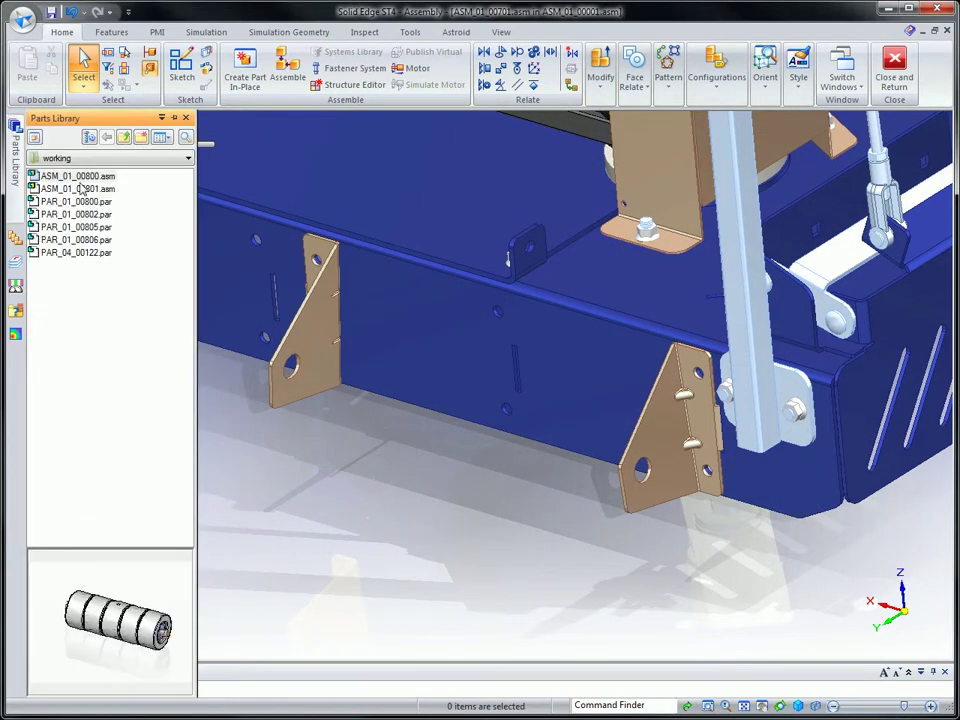
drag(78, 177, 355, 490)
drag(469, 561, 470, 555)
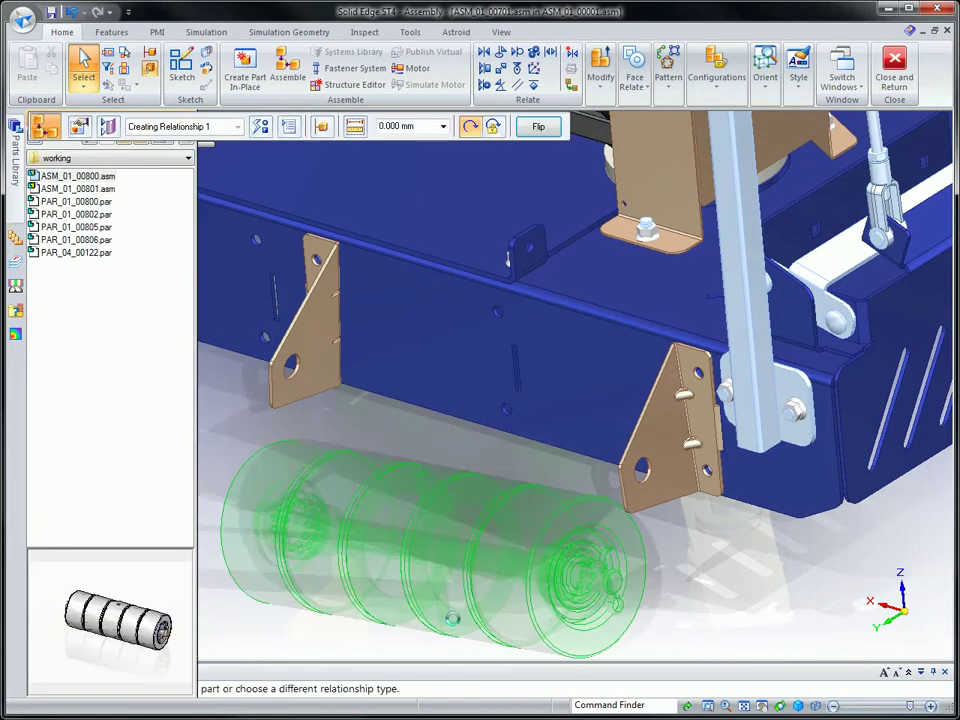
click(643, 485)
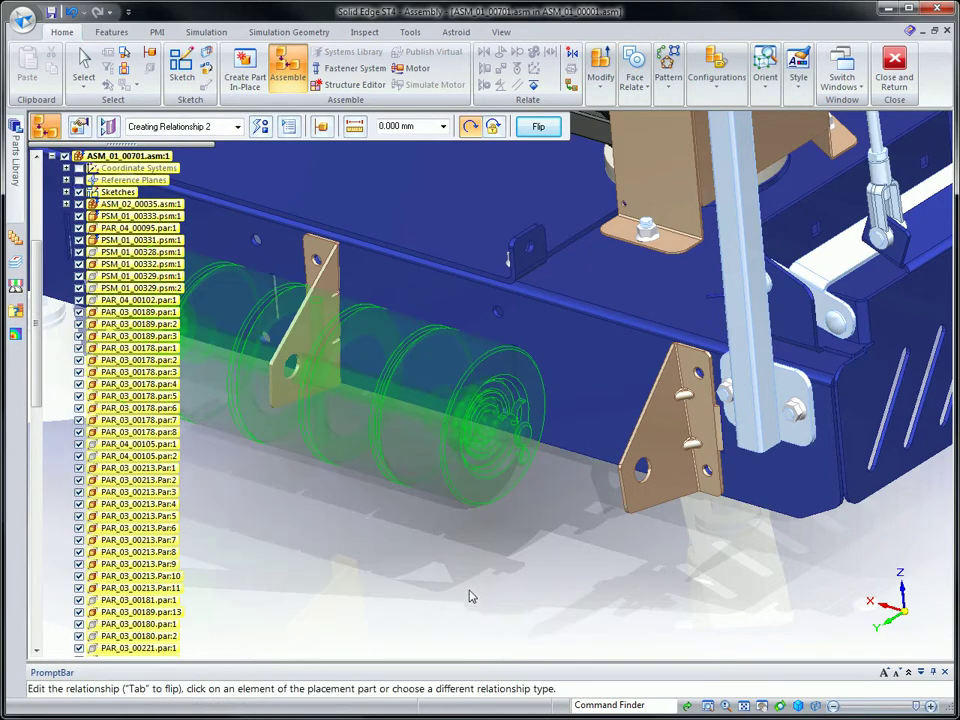
Center the roller between the two brackets with a Double Center-Plane relationship
click(260, 126)
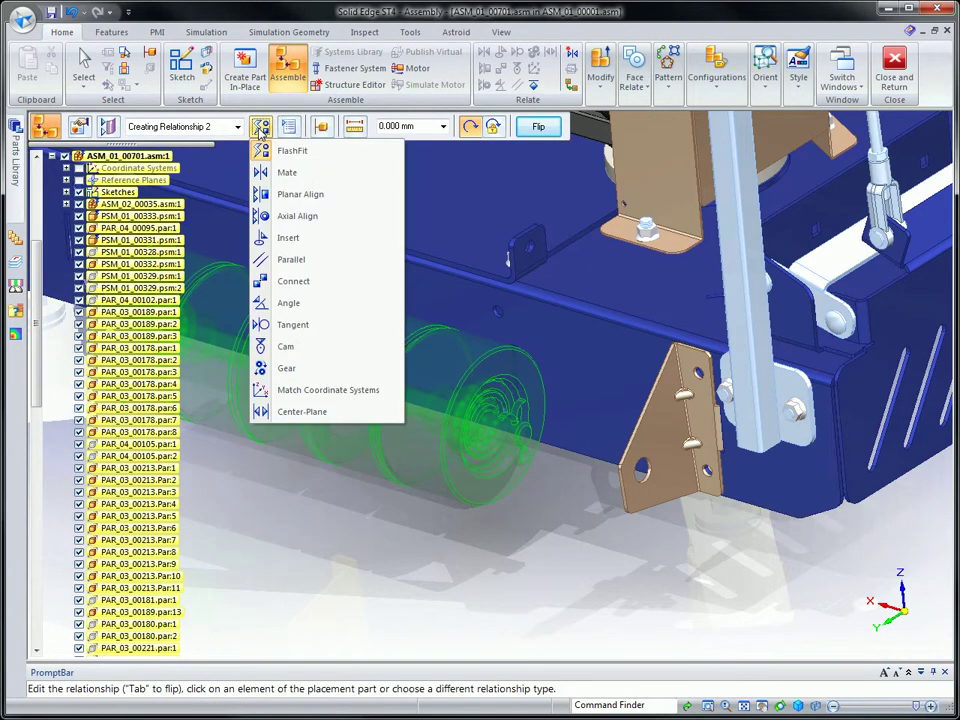
click(311, 412)
click(505, 126)
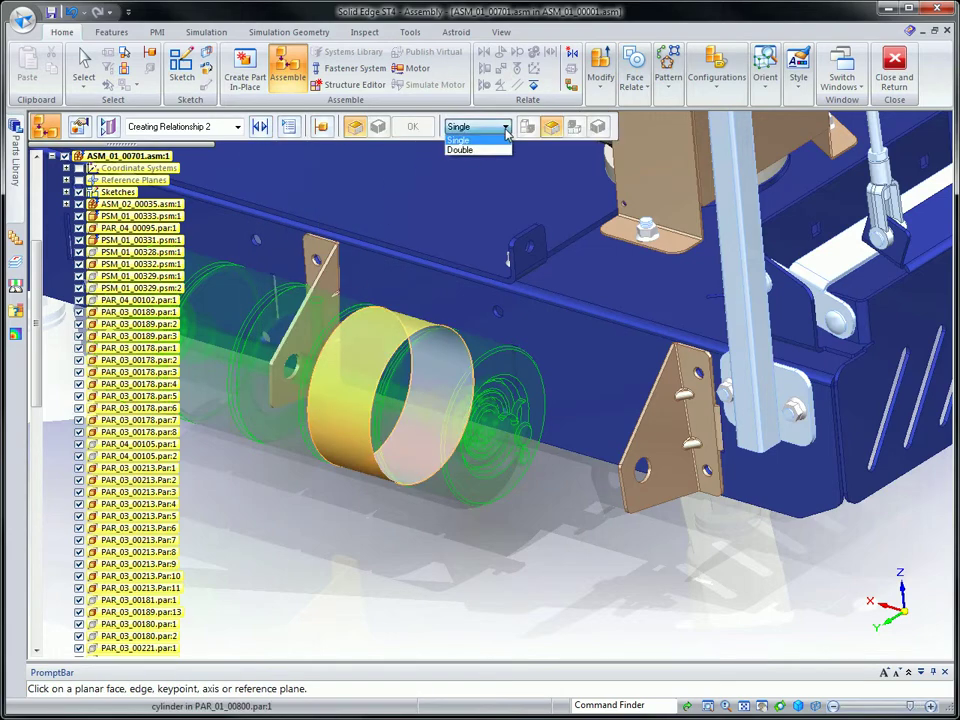
click(465, 148)
click(481, 492)
middle_drag(471, 564, 347, 485)
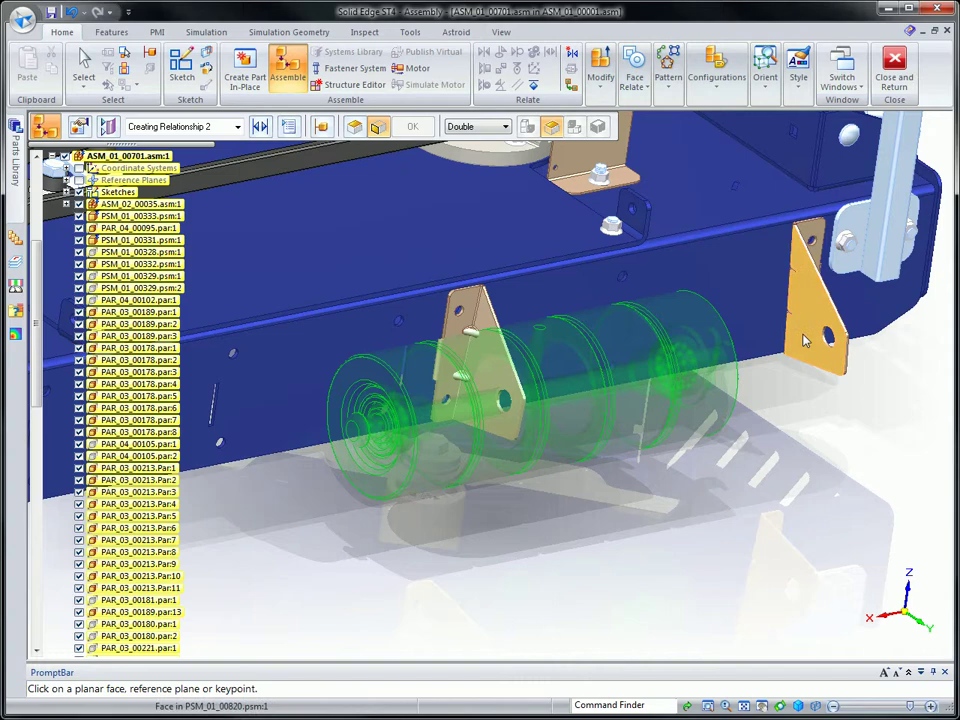
middle_drag(740, 444, 452, 302)
click(452, 302)
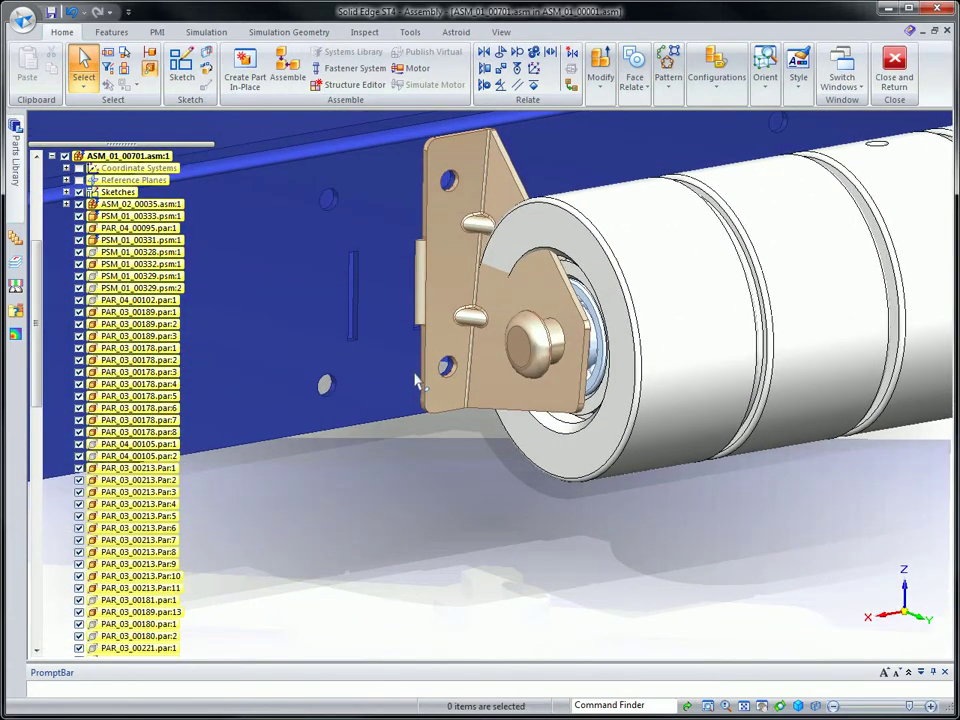
Shift the bracket at the roller's end 12 mm along the deck and open it for in-place editing
click(420, 390)
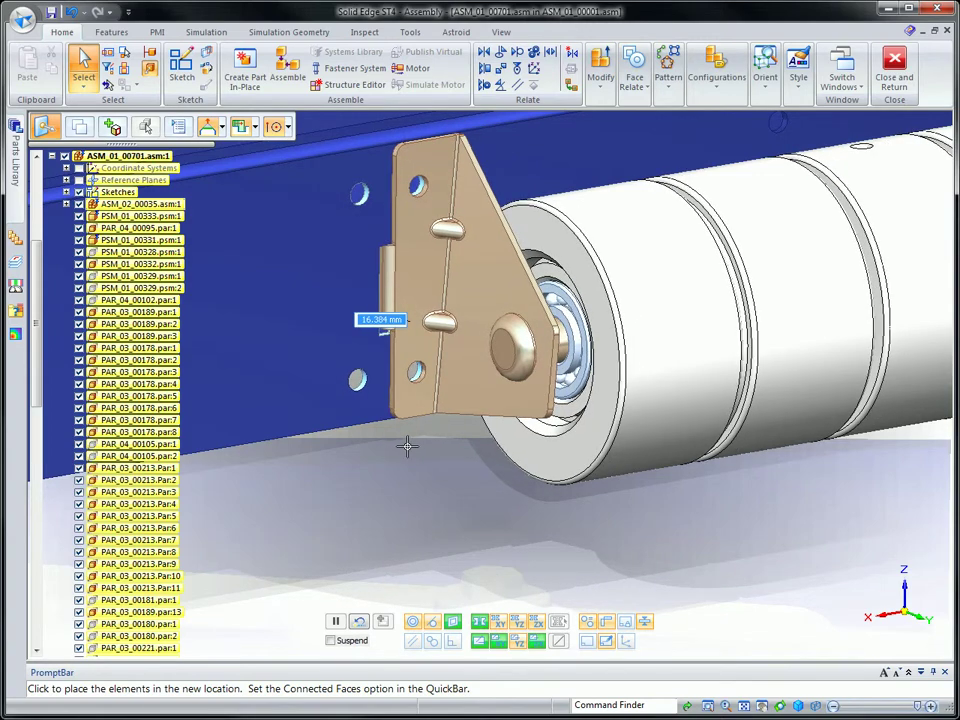
text(12)
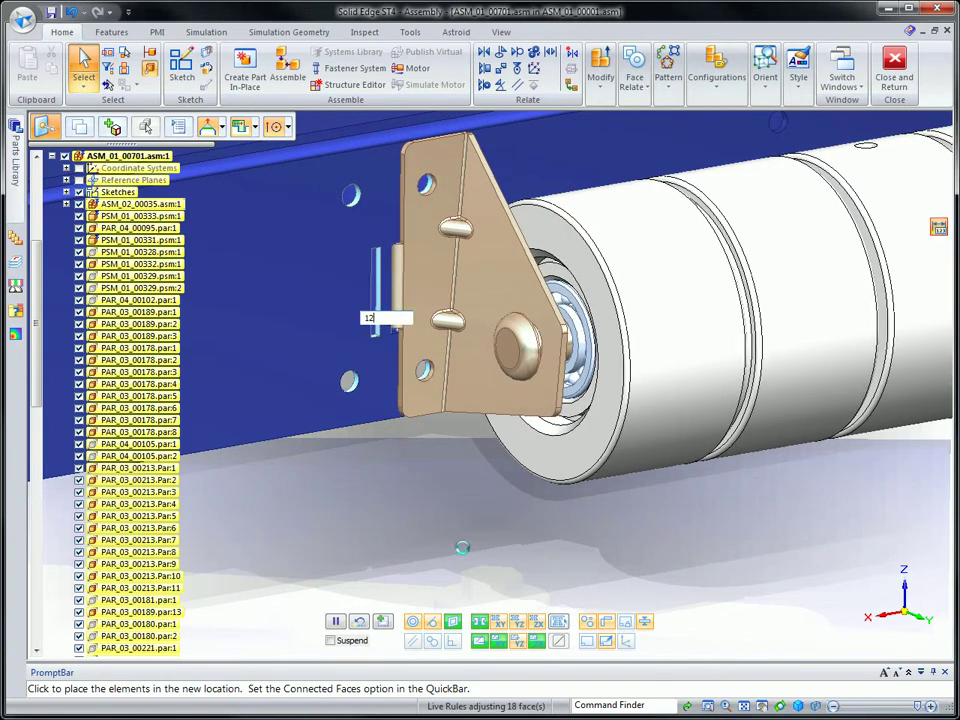
key(Return)
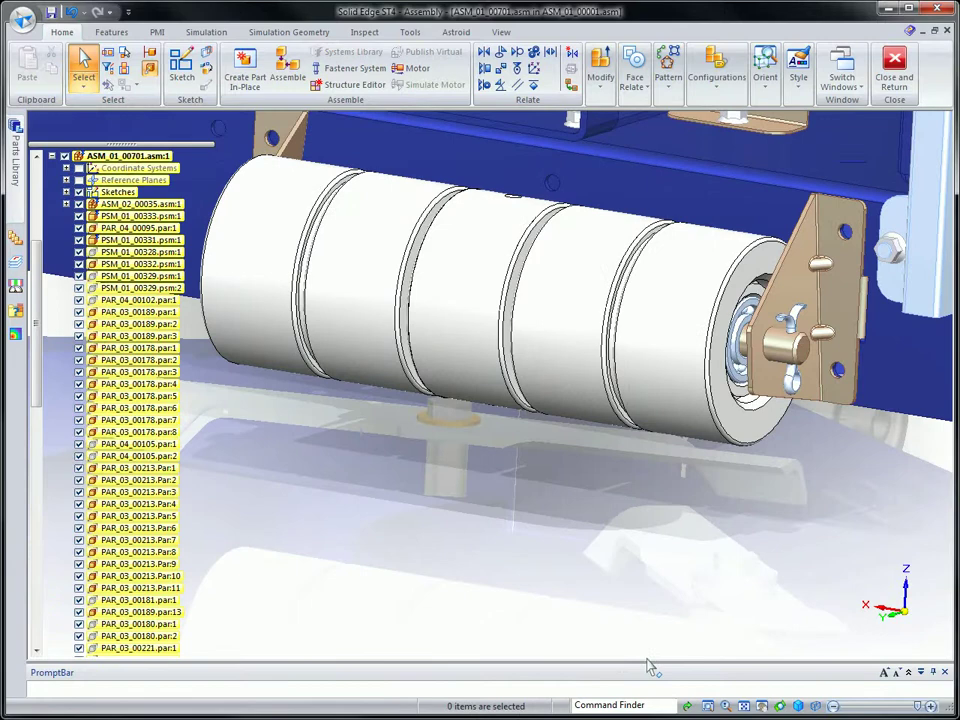
click(810, 385)
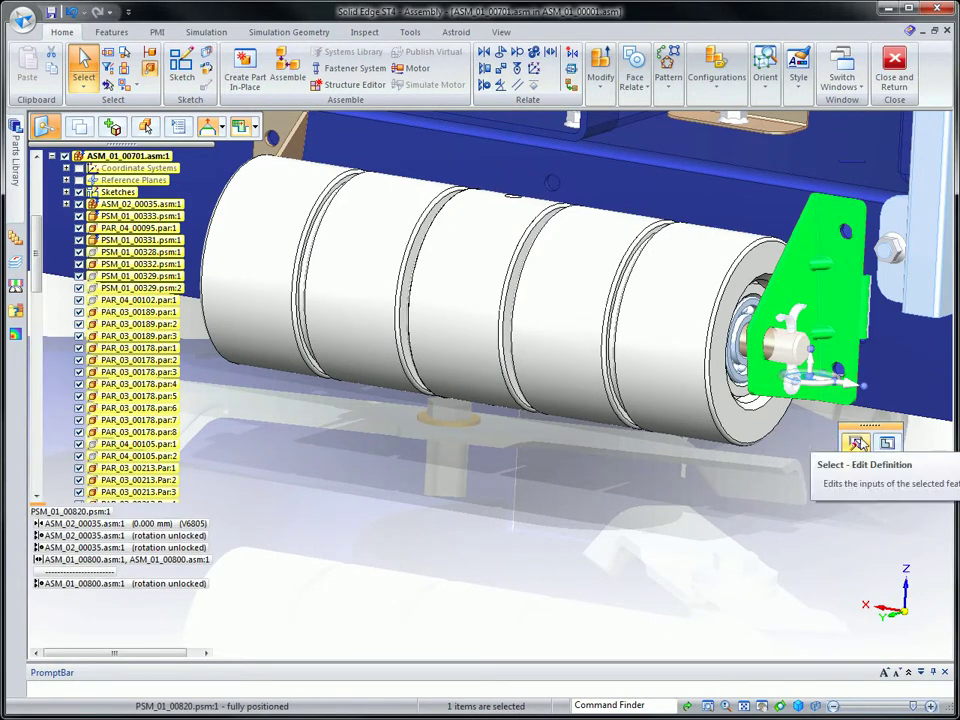
click(857, 443)
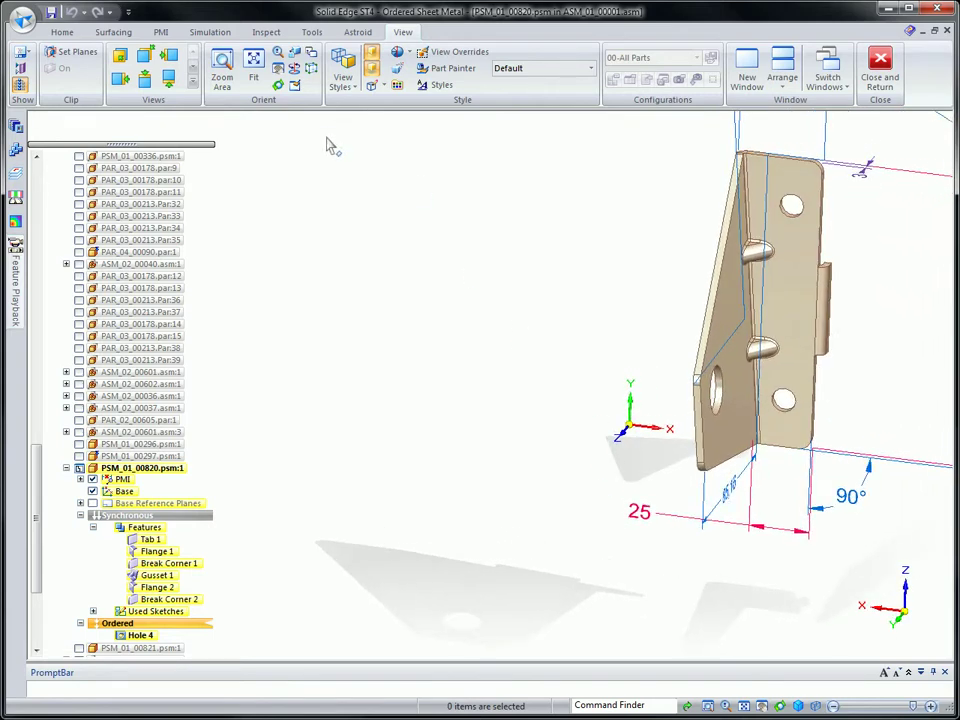
Square up the bracket's slanted flange face with a synchronous Horizontal/Vertical face relationship
double_click(186, 517)
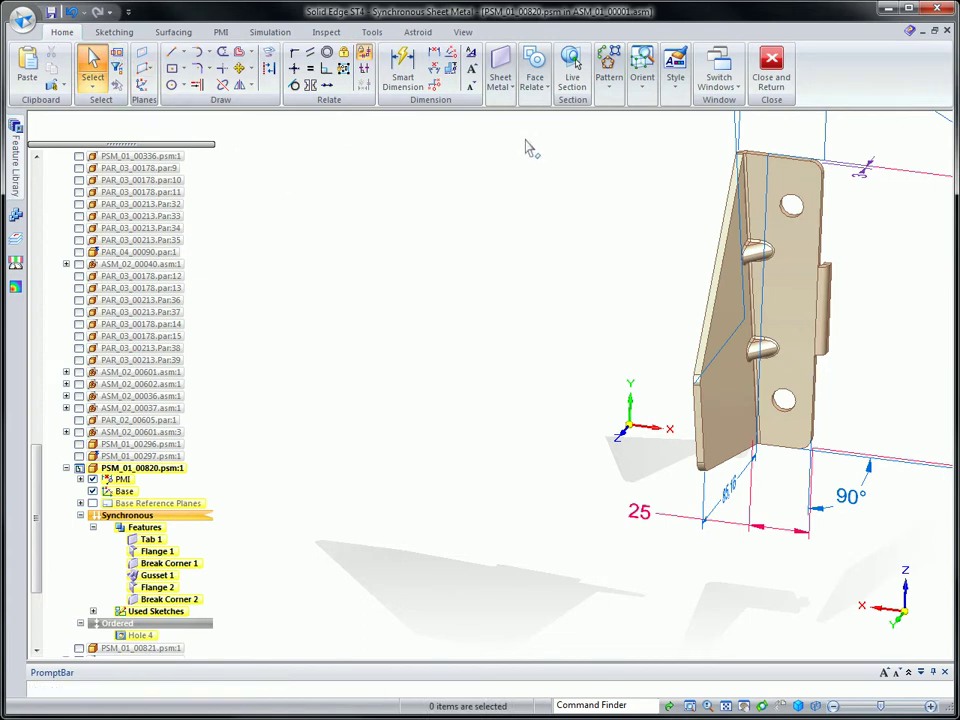
click(534, 88)
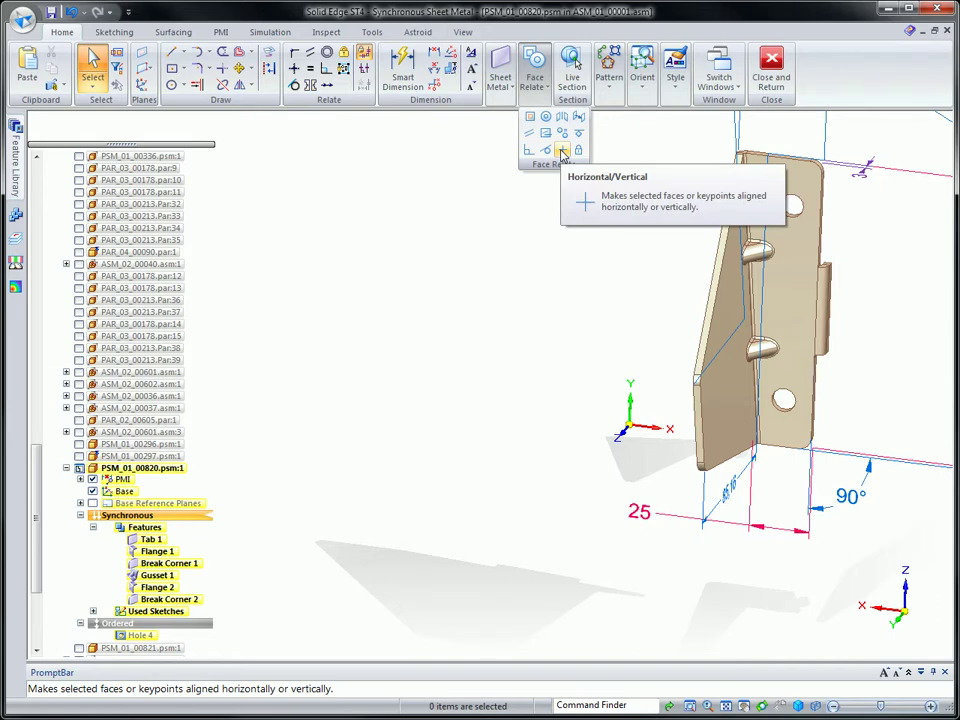
click(562, 152)
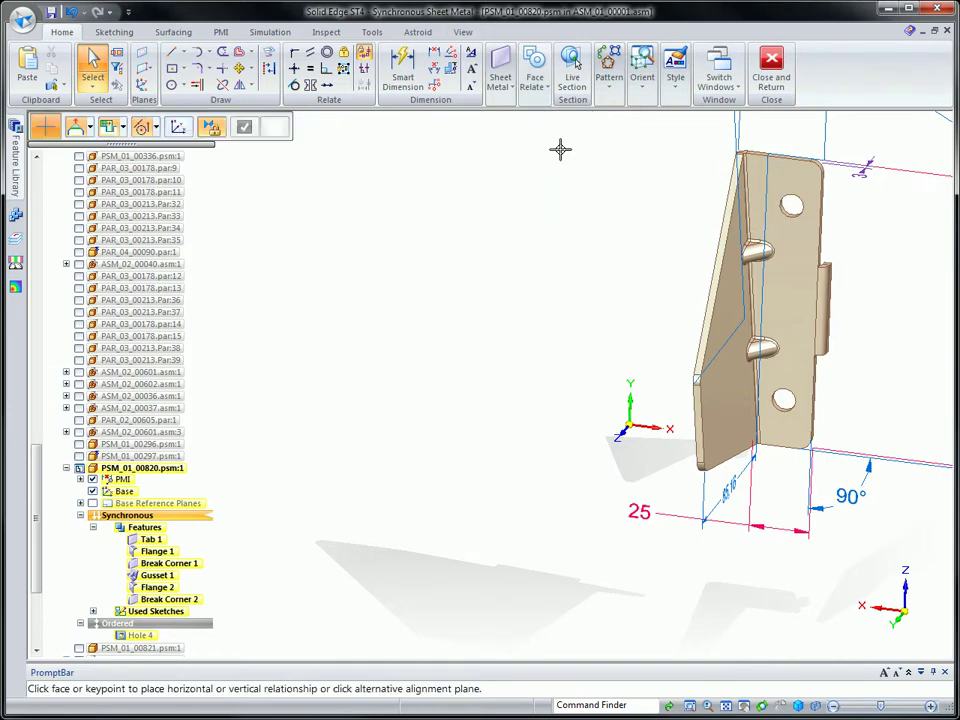
click(730, 319)
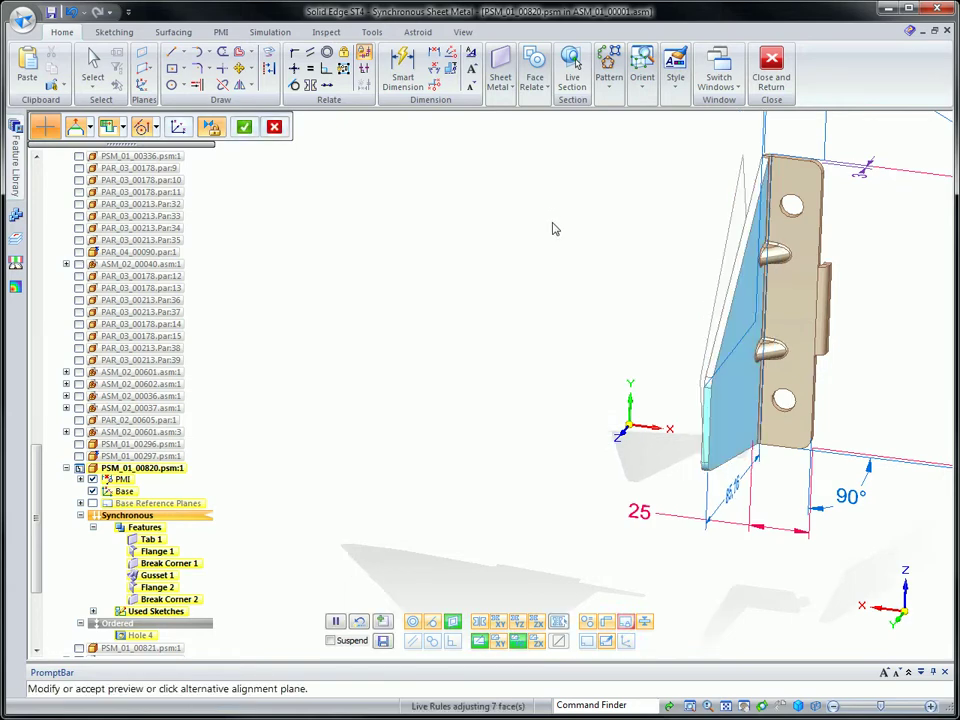
key(Return)
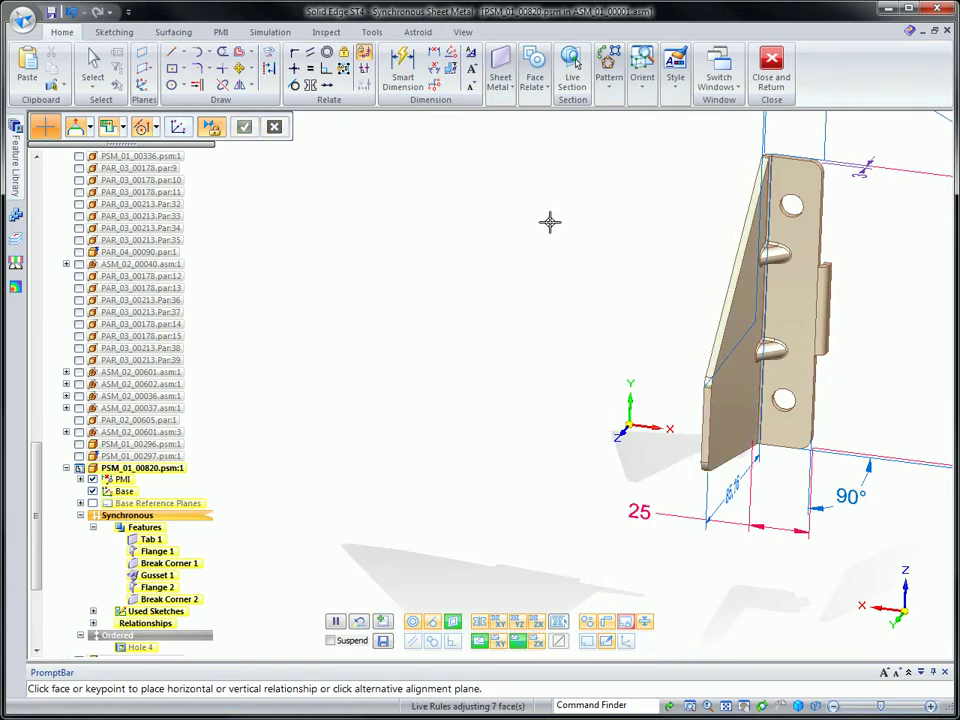
key(Escape)
click(192, 638)
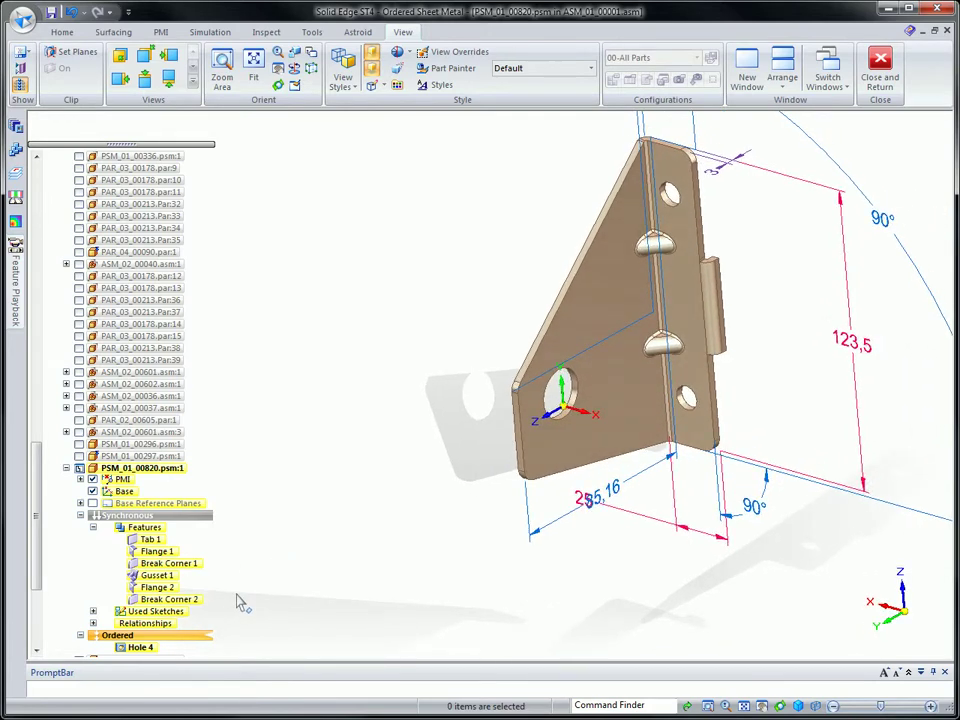
Hide the bracket's annotations and move Hole 4 to synchronous
click(92, 479)
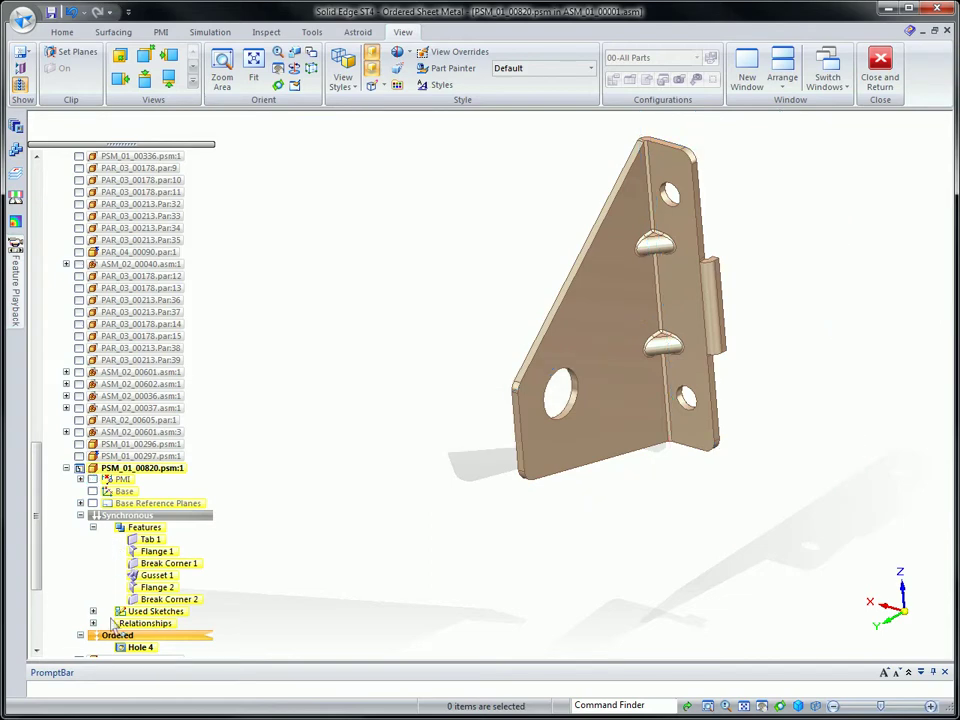
right_click(128, 648)
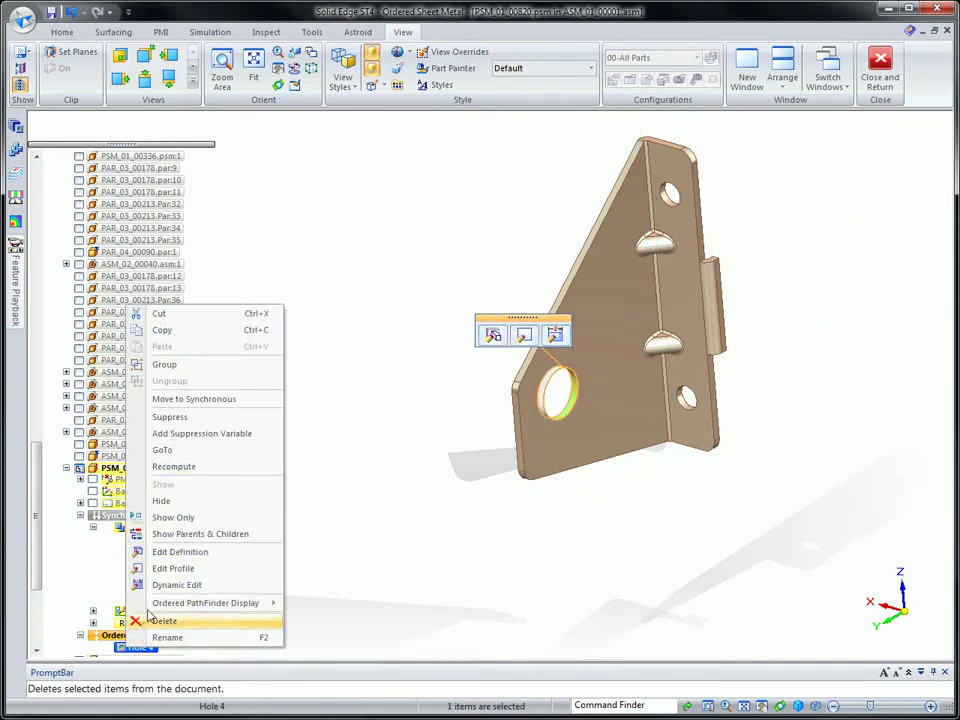
click(189, 450)
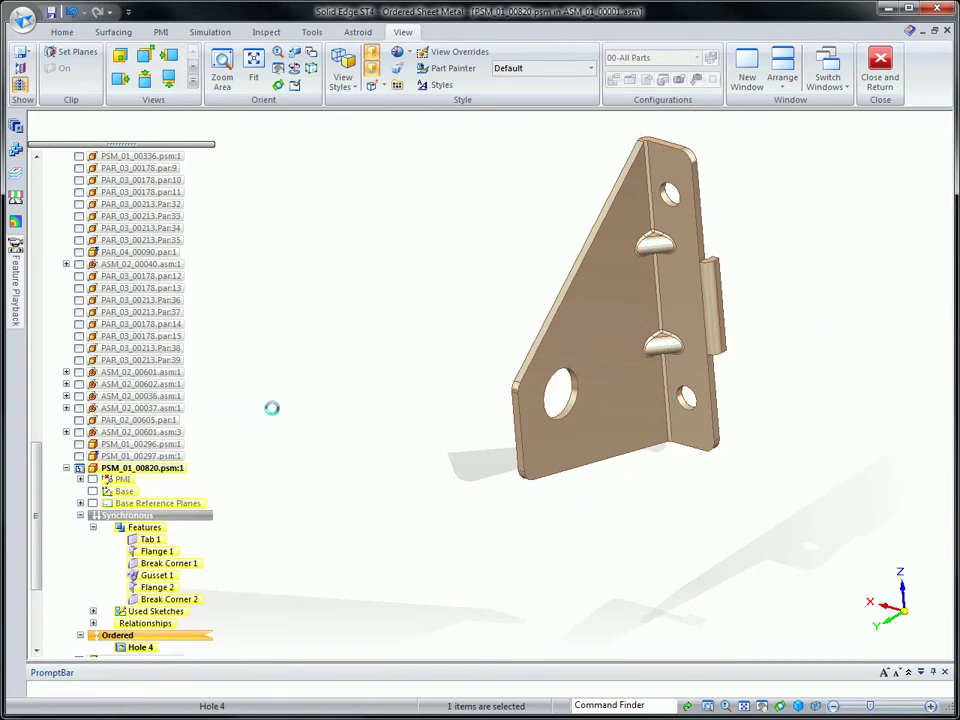
click(200, 520)
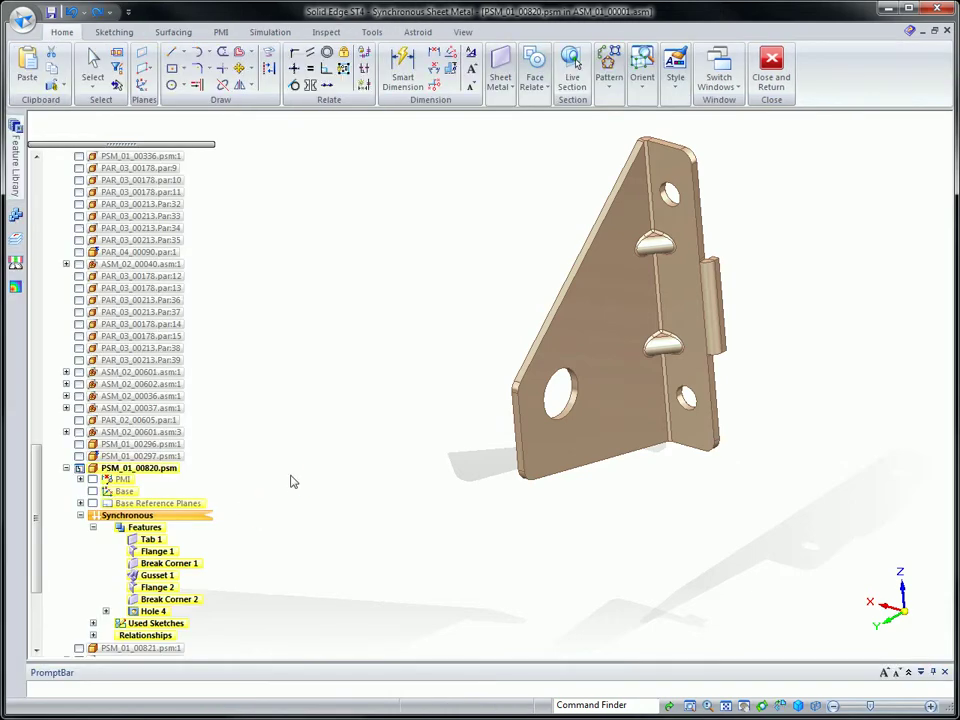
Align Hole 4 horizontally/vertically to a point on the plate edge
click(547, 87)
click(560, 148)
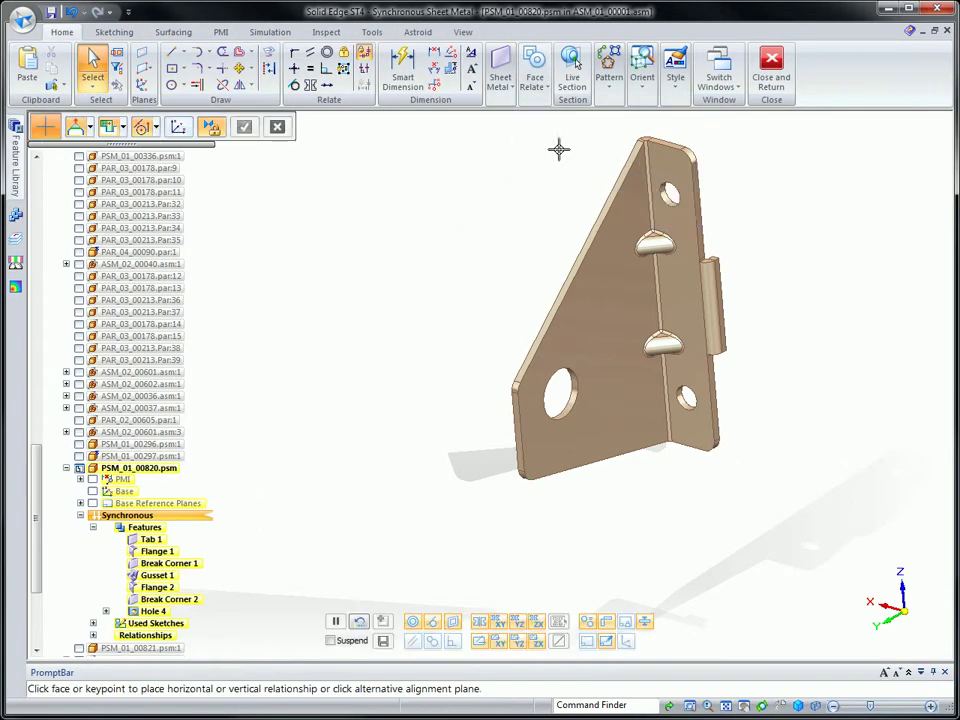
click(574, 408)
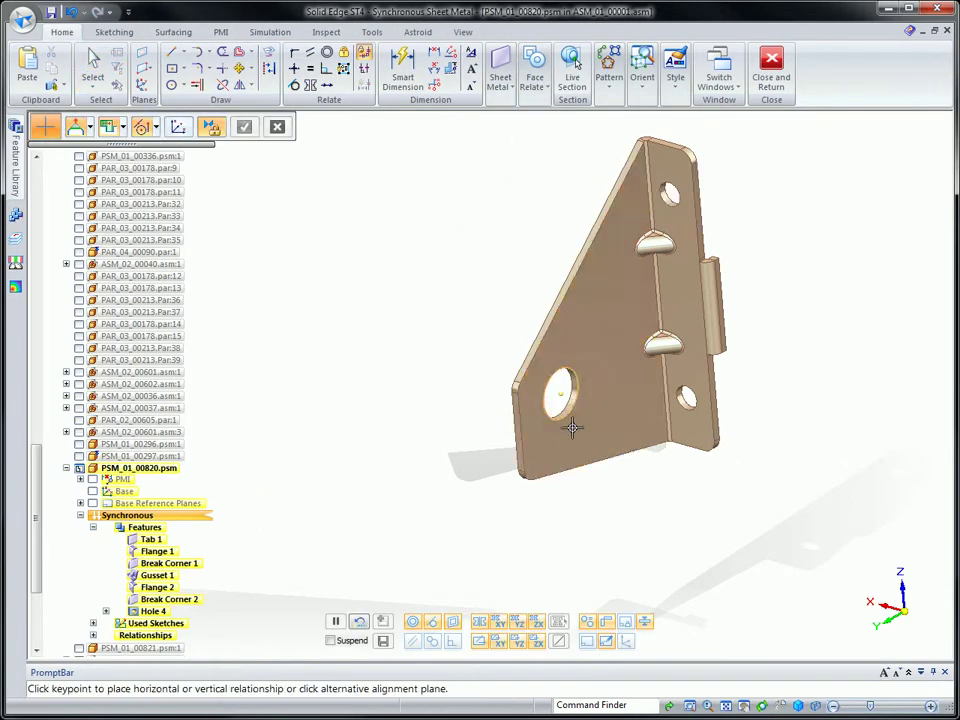
click(475, 462)
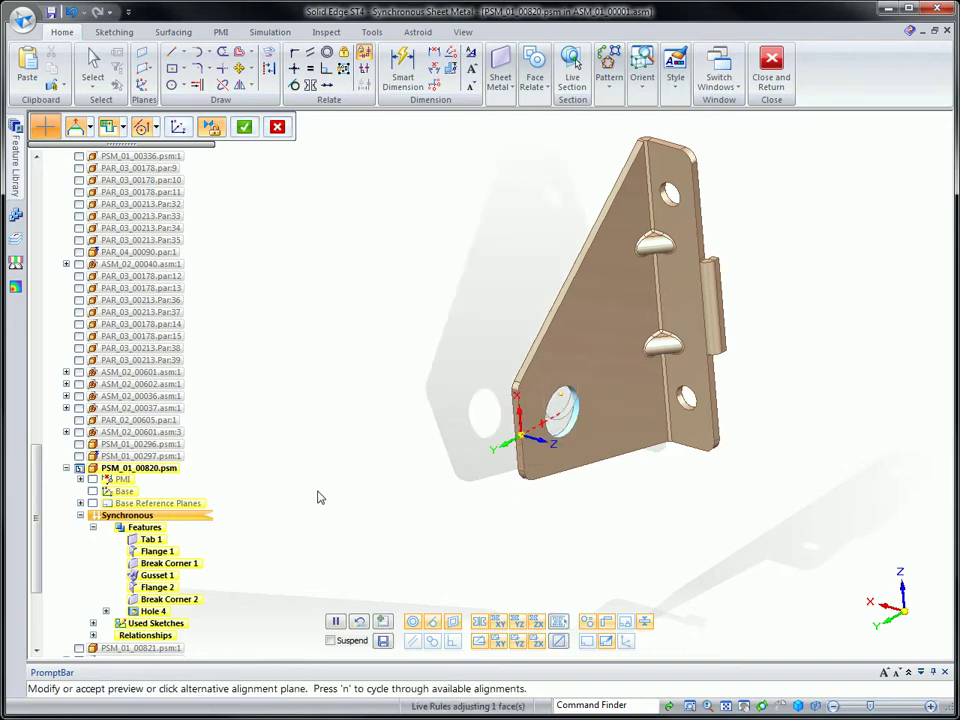
right_click(323, 493)
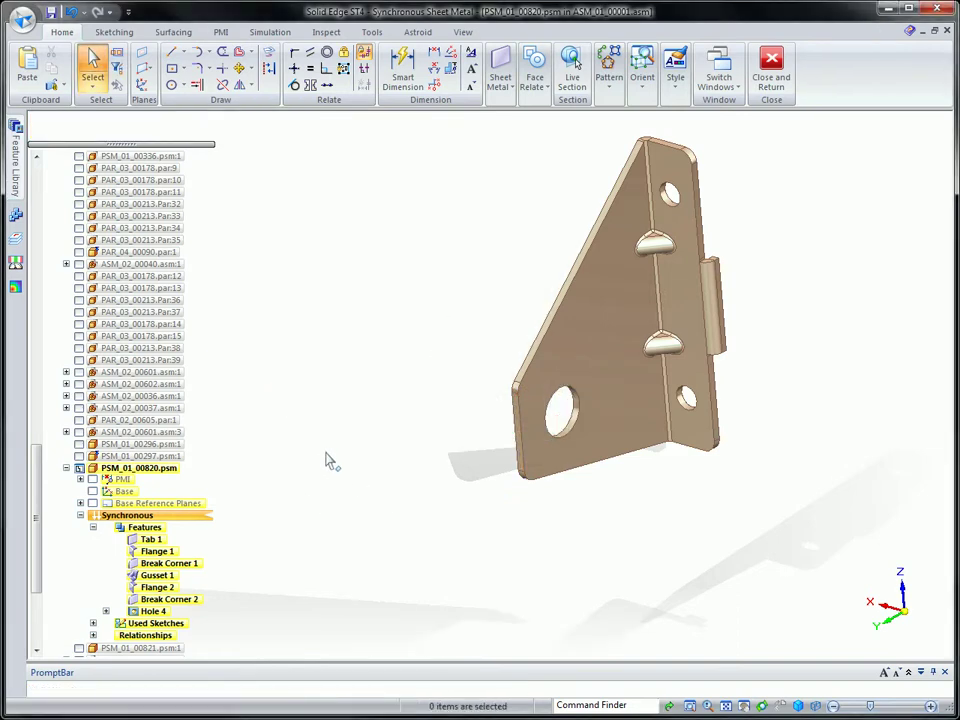
Reposition Hole 4 with the move handle and return to the assembly
click(93, 635)
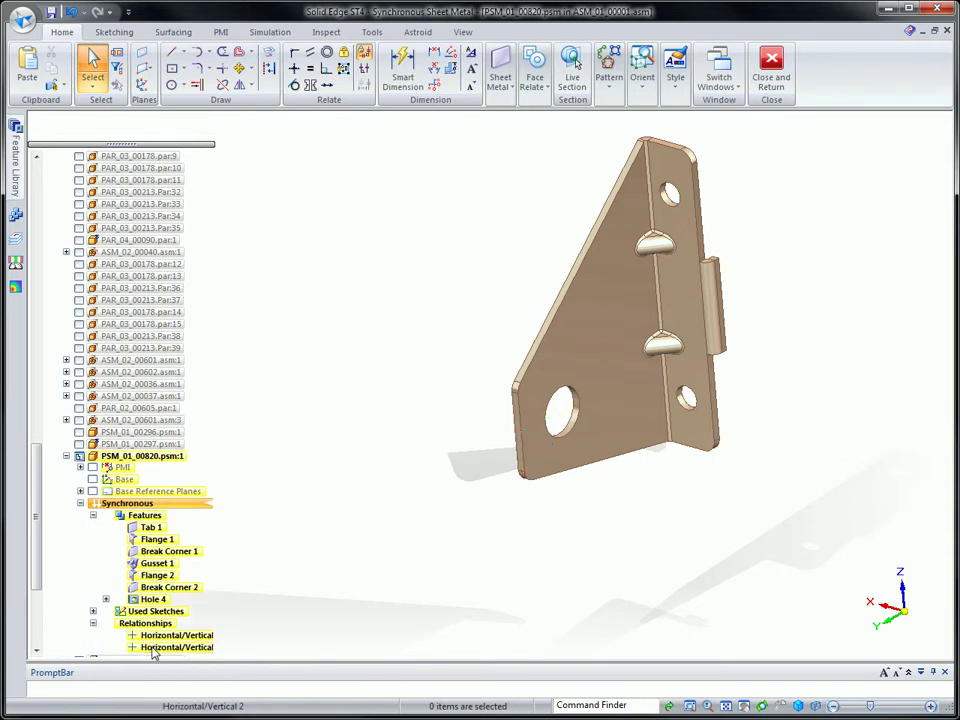
key(Escape)
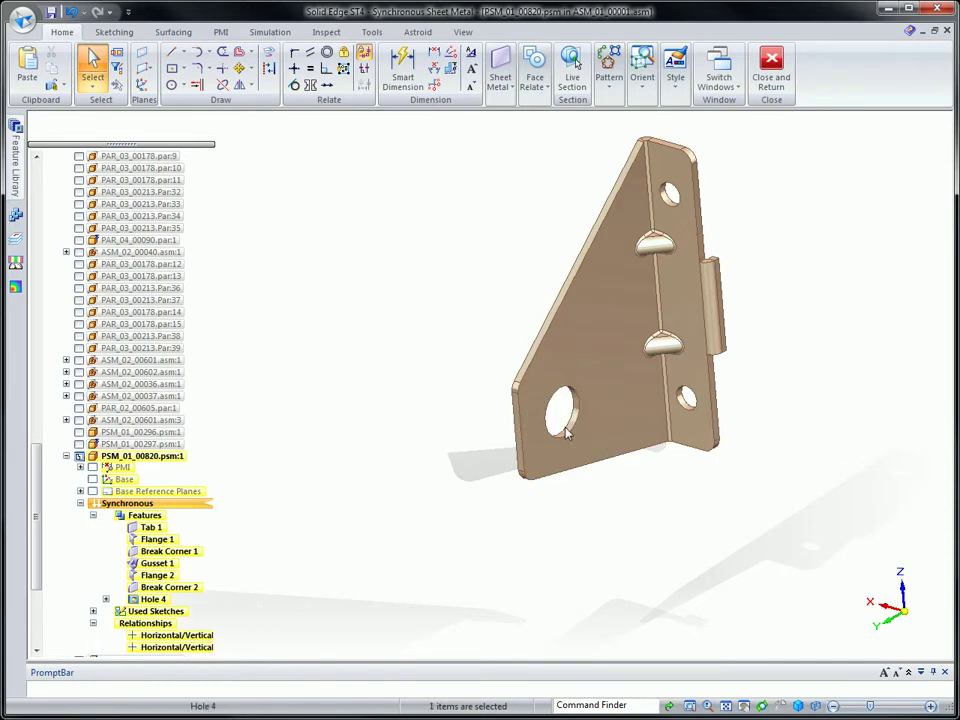
click(562, 445)
text(4)
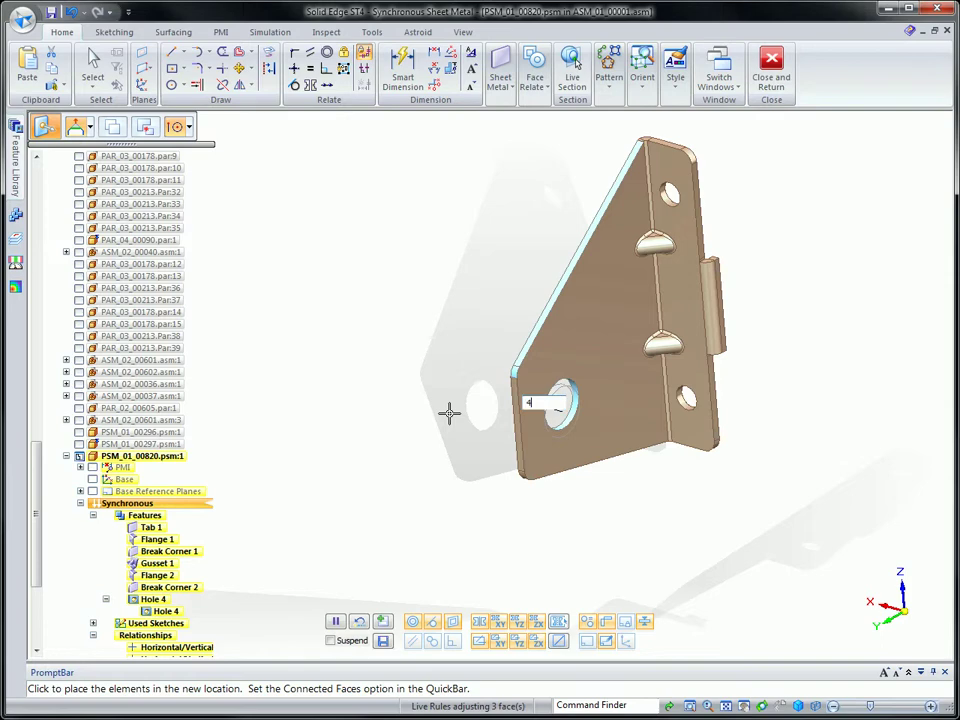
key(Return)
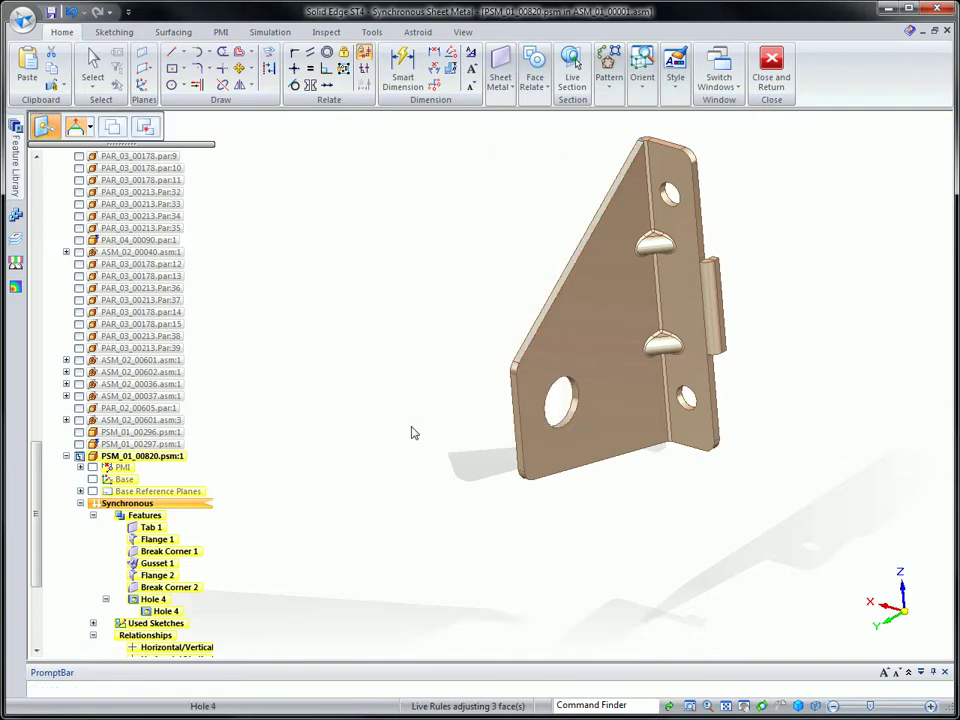
click(432, 340)
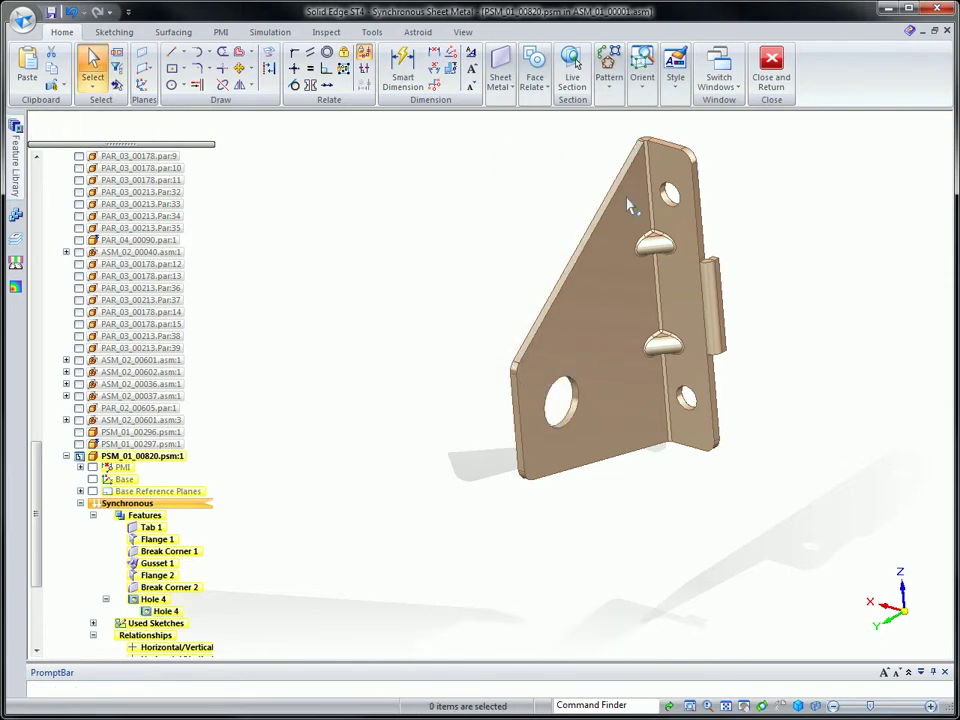
Copy the roller subassembly and both brackets to a second spot further left along the deck
click(771, 70)
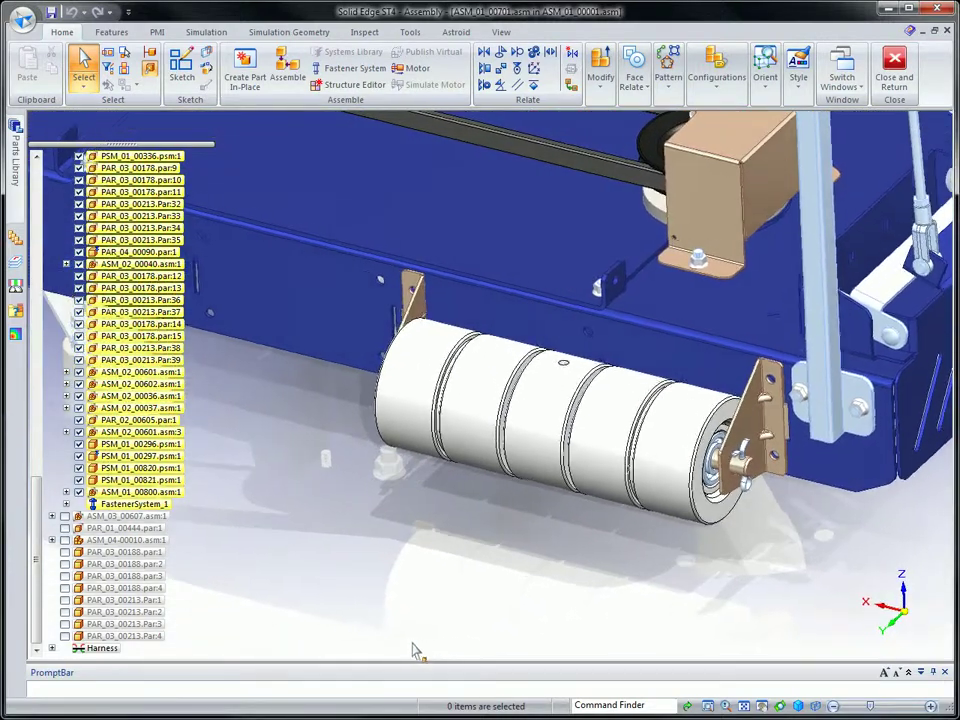
click(140, 467)
shift+click(147, 491)
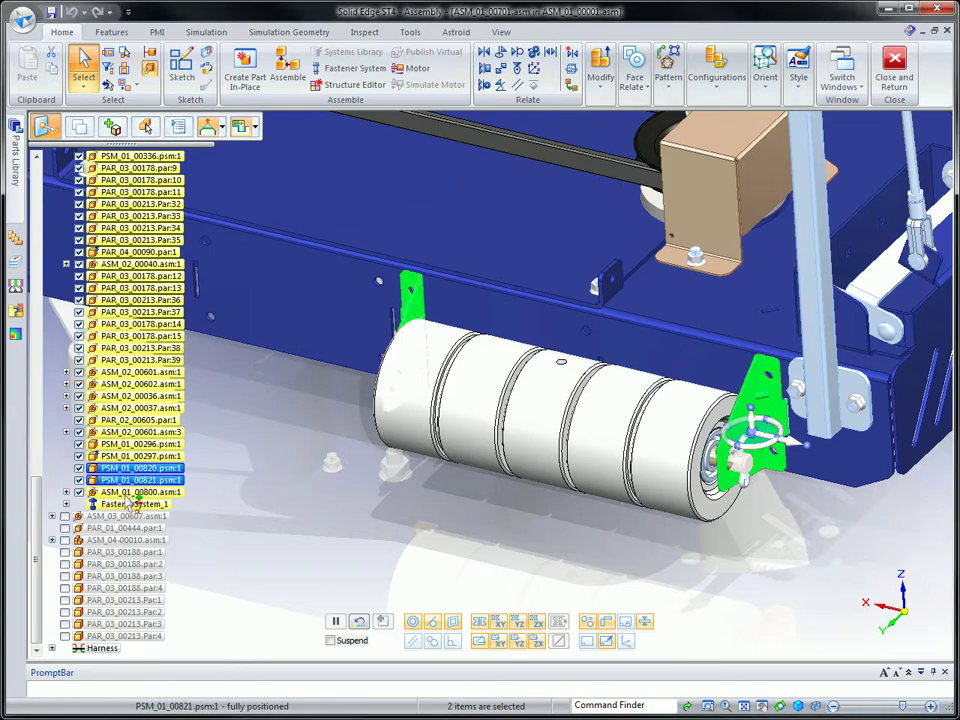
drag(752, 431, 767, 373)
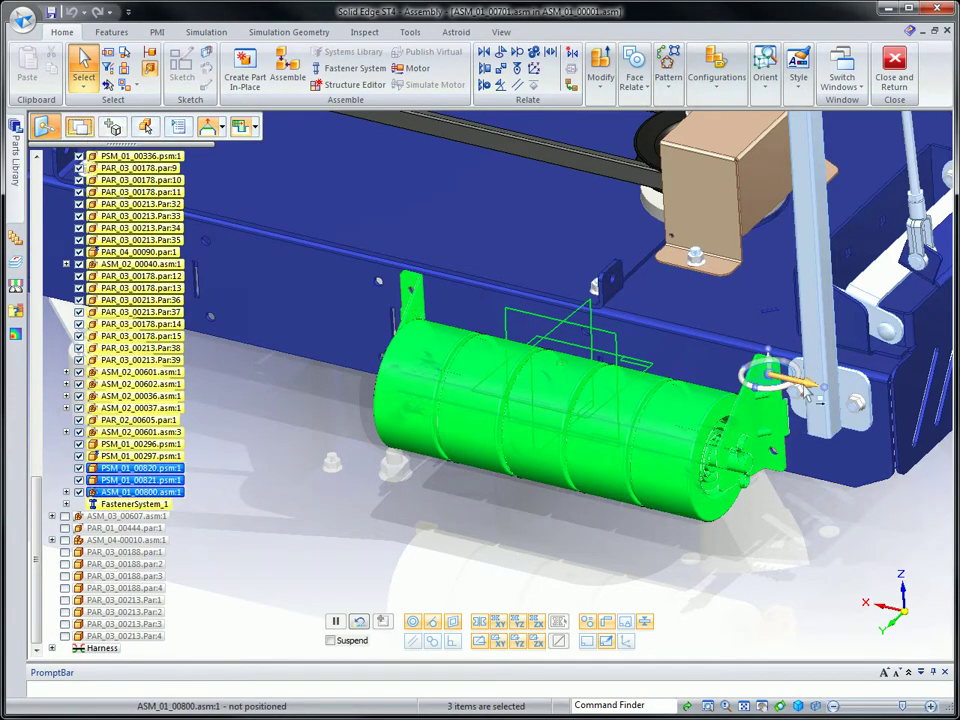
click(804, 391)
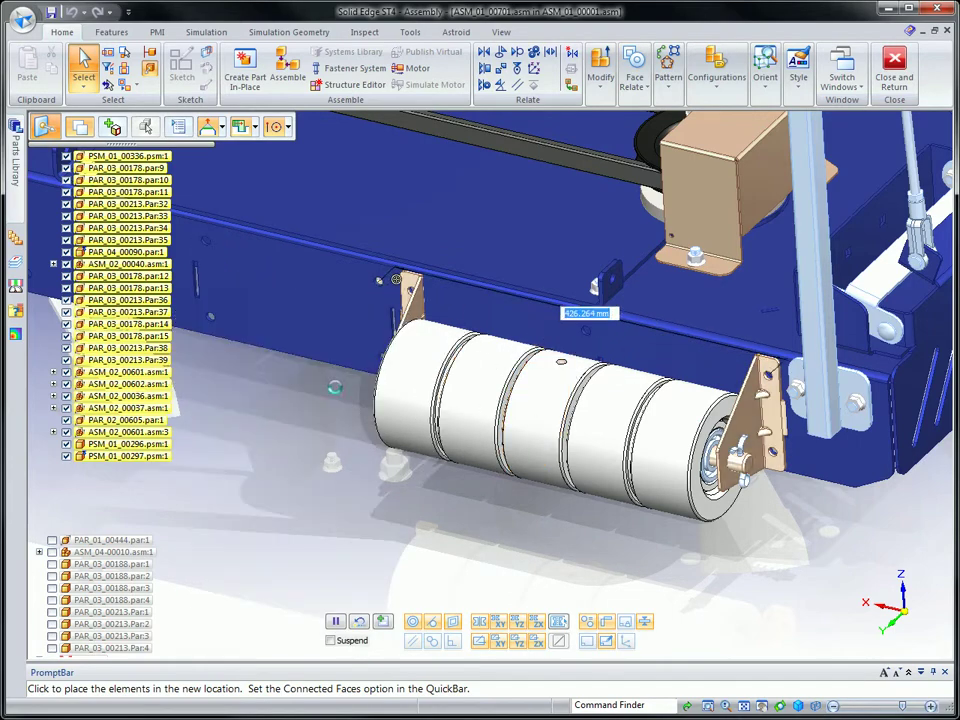
click(396, 279)
click(486, 311)
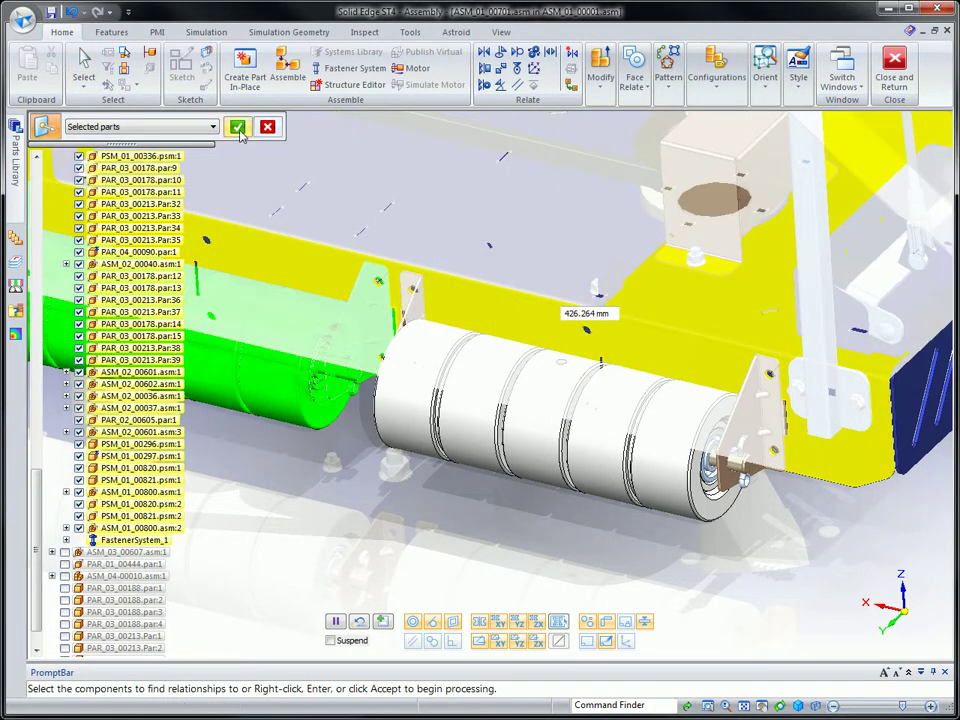
click(239, 130)
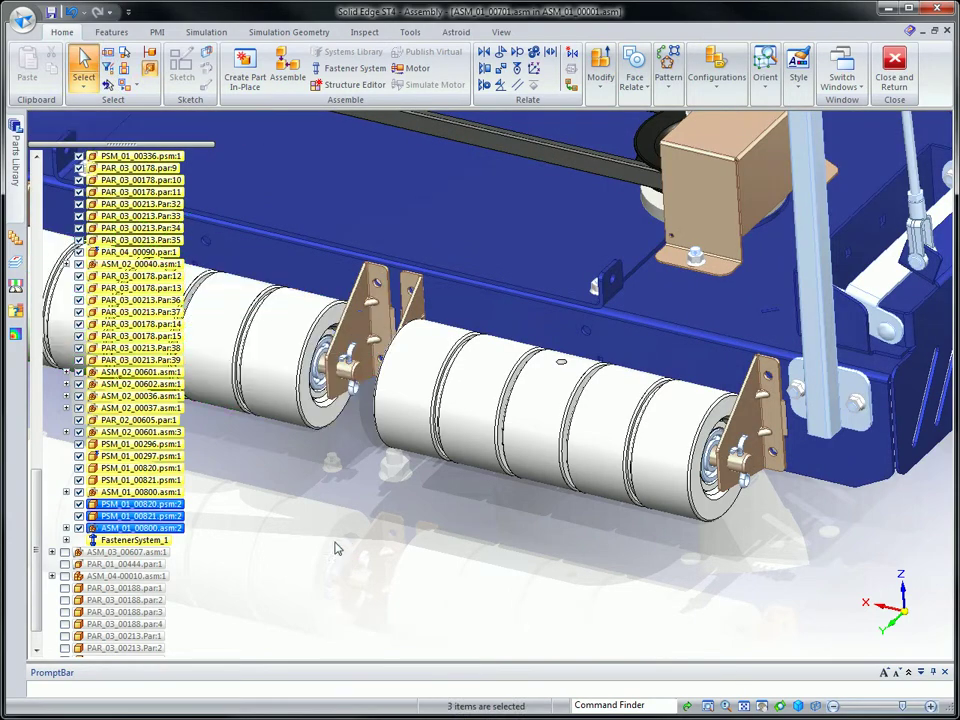
key(Escape)
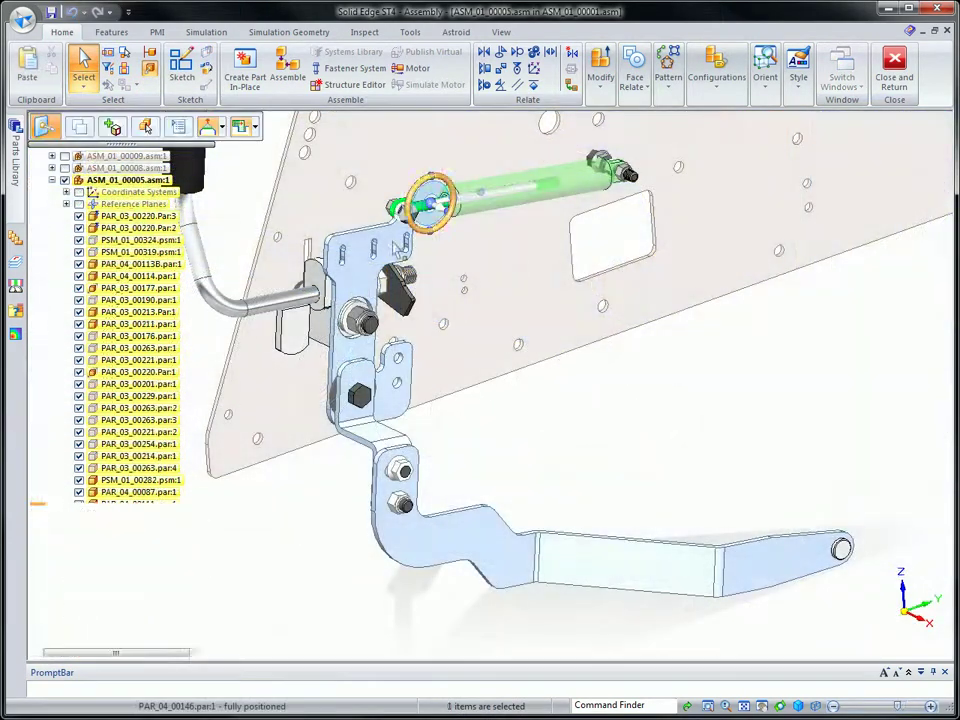
Change the rod's 20 mm offset relationship to a 5–75 mm range
click(72, 536)
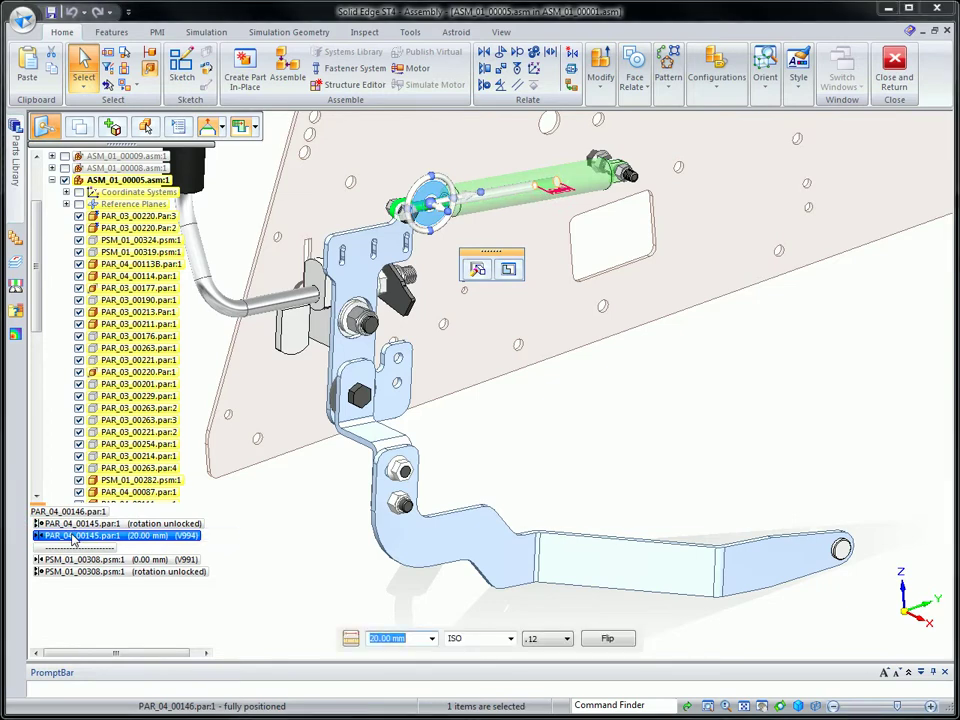
click(351, 638)
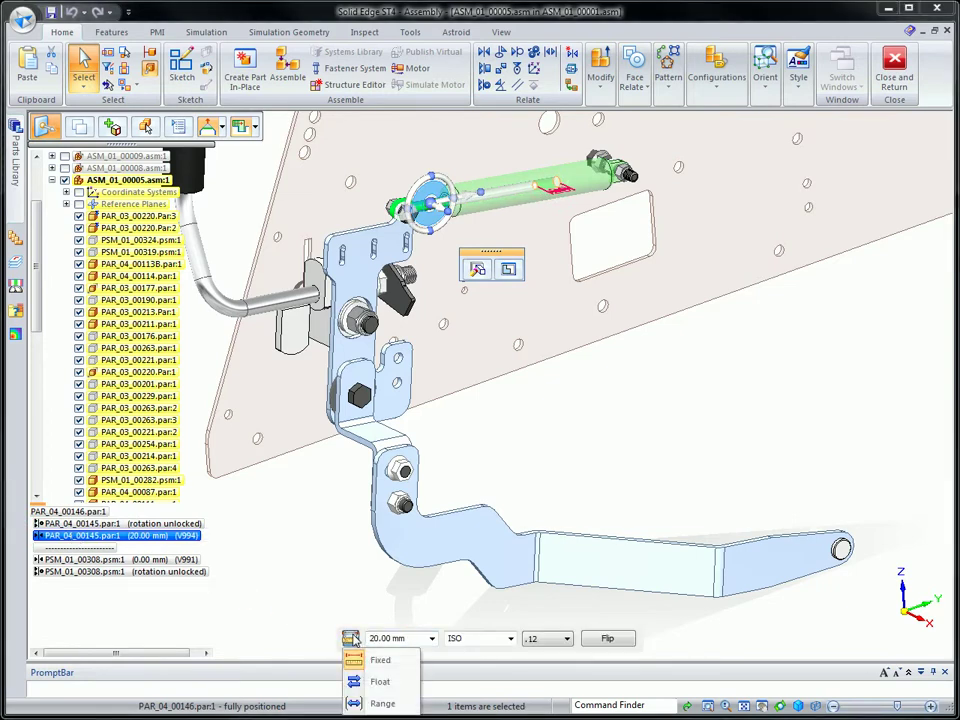
click(380, 703)
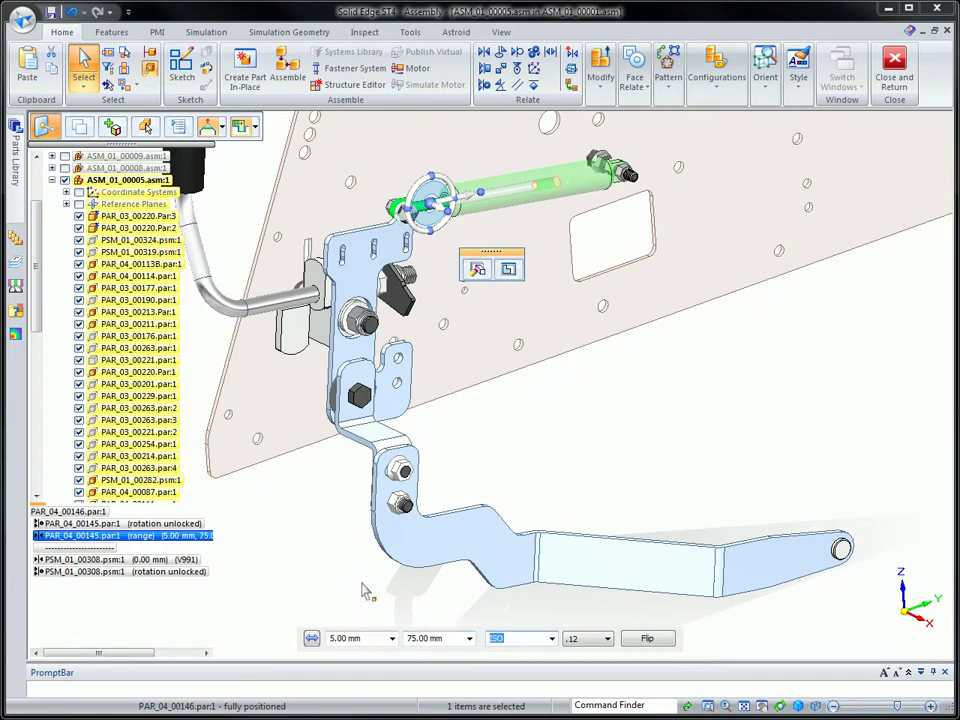
click(592, 445)
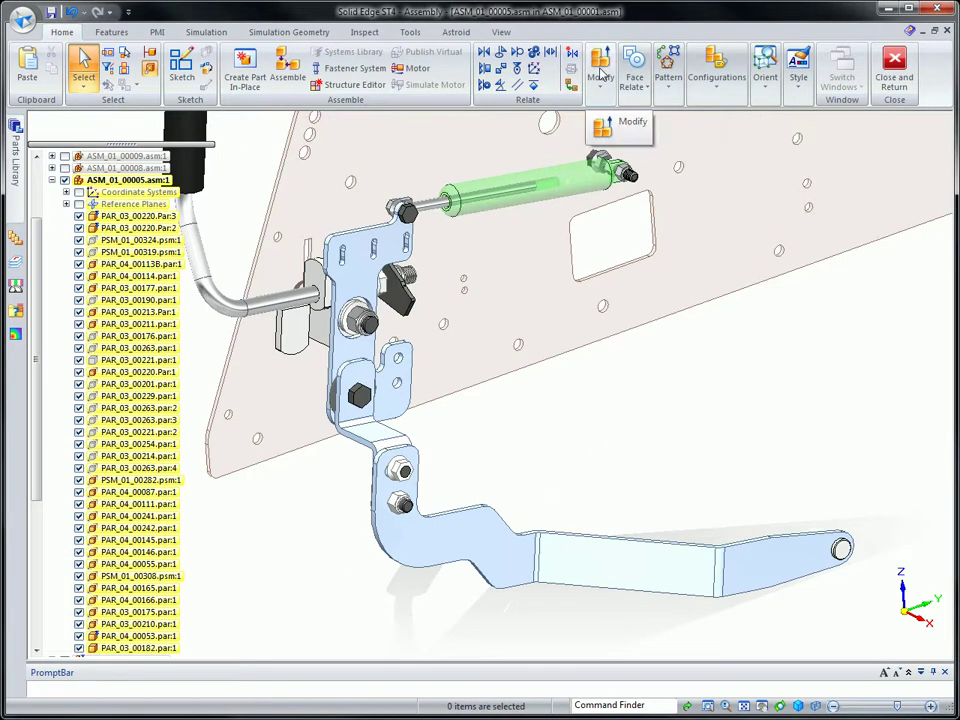
Drag the cylinder rod with Drag Component to swing the bracket and slide the rod
click(600, 78)
click(640, 174)
scroll(450, 220, up, 5)
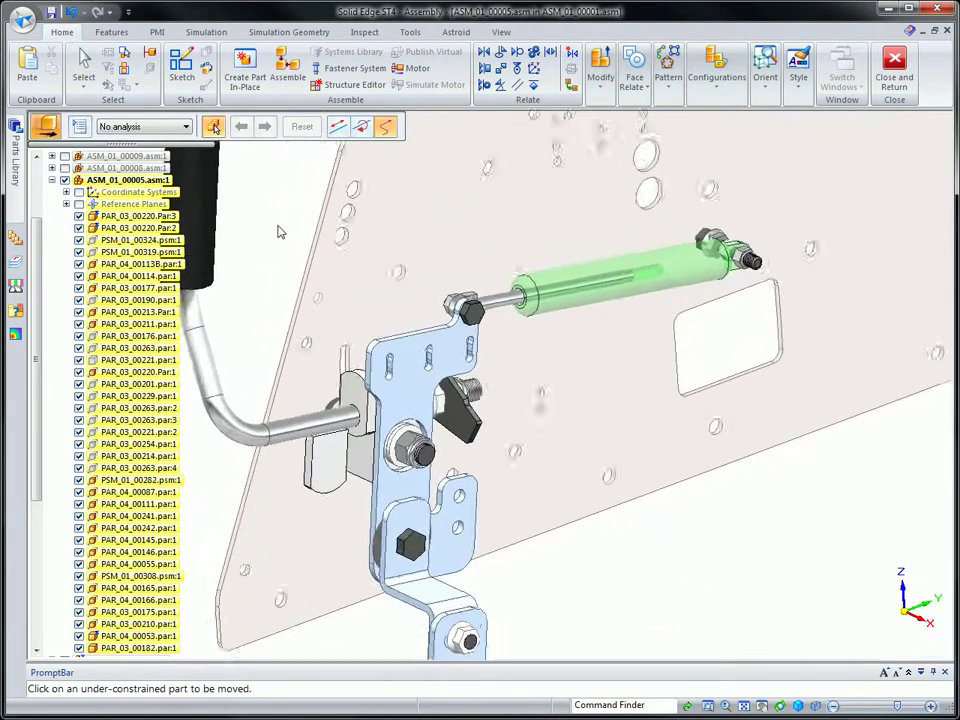
scroll(508, 378, up, 3)
click(508, 378)
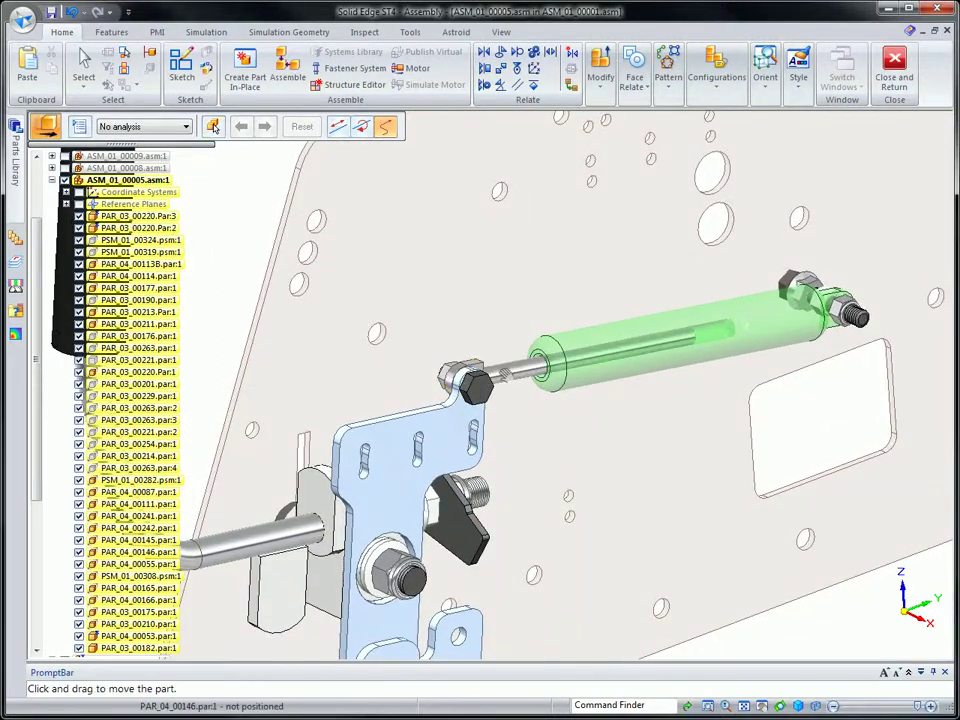
drag(508, 378, 410, 385)
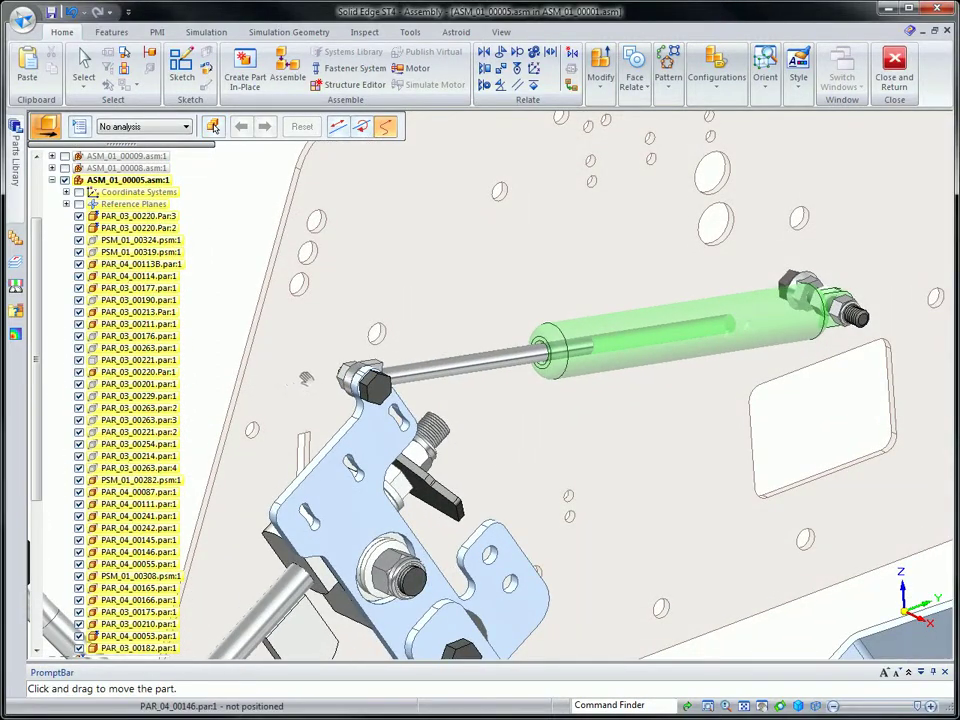
drag(305, 378, 697, 333)
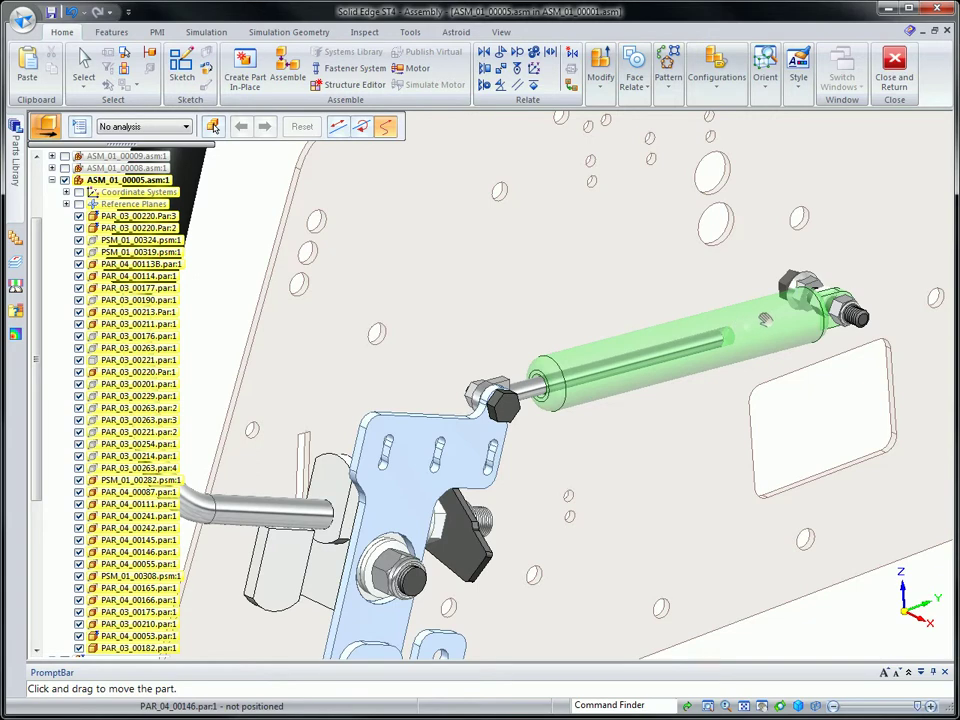